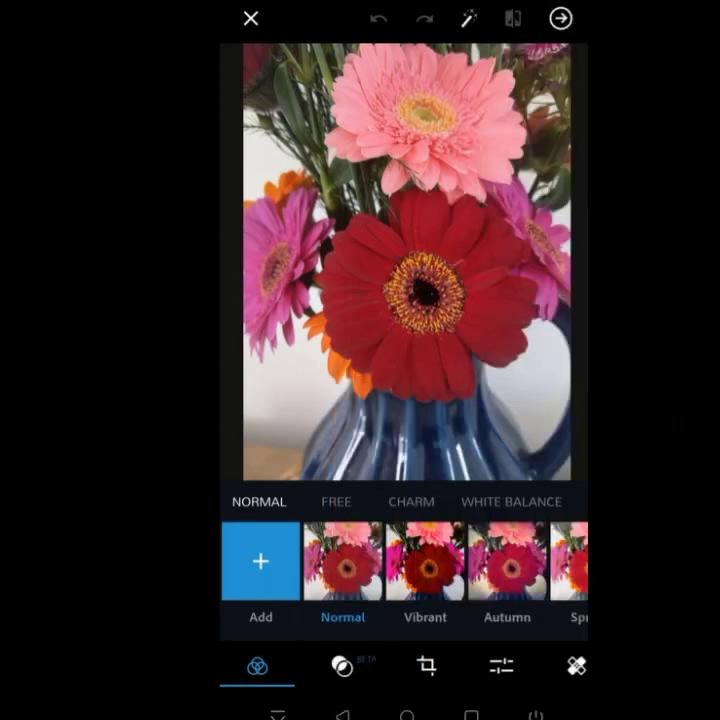
Bring up the crop tool's aspect ratio options on the gerbera vase photo
{"action": "left_click", "coordinate": [427, 666]}
Scroll the crop aspect ratio presets along to the social-media options
{"action": "left_click", "coordinate": [427, 666]}
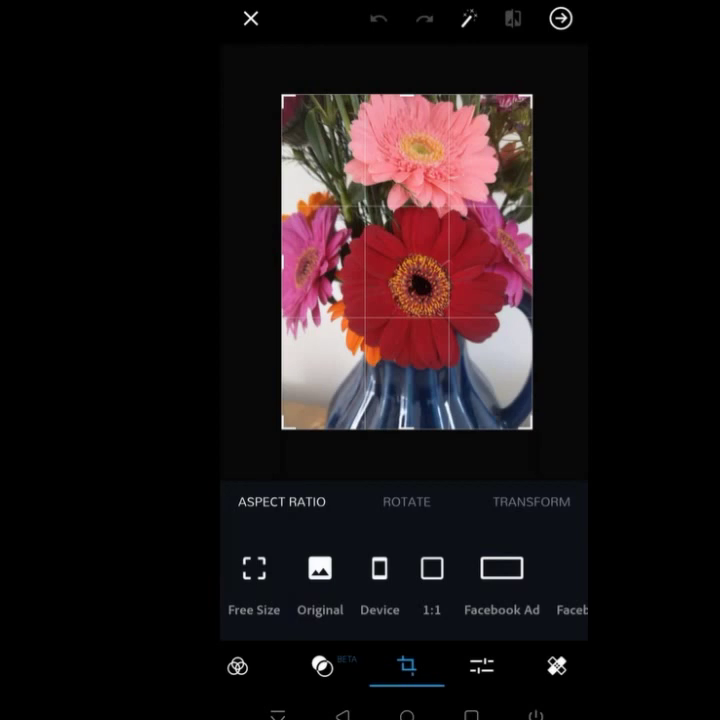
{"action": "left_click_drag", "start_coordinate": [588, 570], "coordinate": [305, 570]}
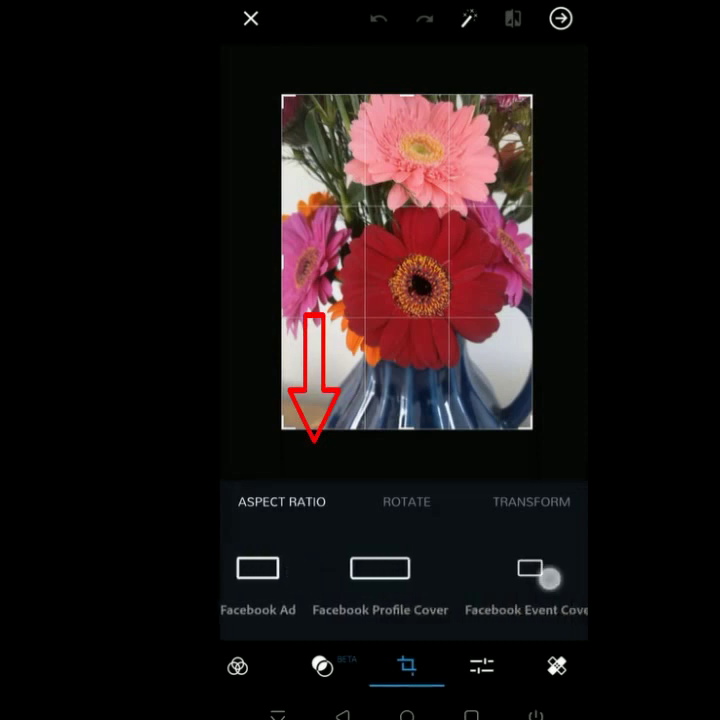
{"action": "left_click_drag", "start_coordinate": [548, 568], "coordinate": [350, 569]}
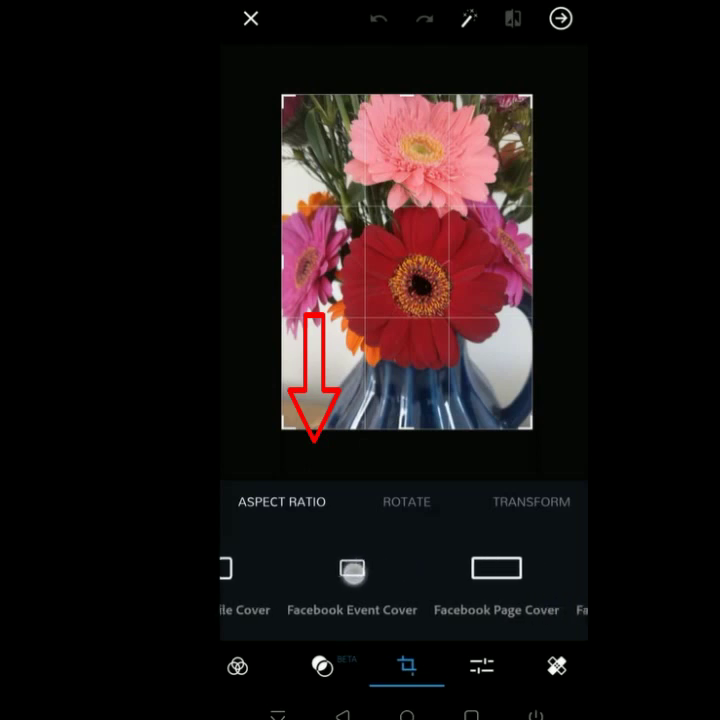
{"action": "left_click_drag", "start_coordinate": [442, 568], "coordinate": [285, 568]}
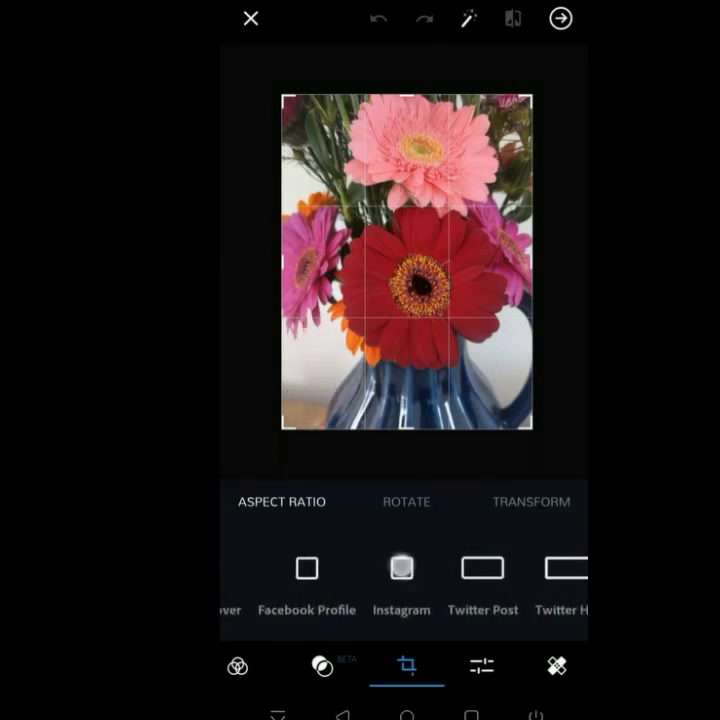
{"action": "left_click_drag", "start_coordinate": [445, 568], "coordinate": [354, 568]}
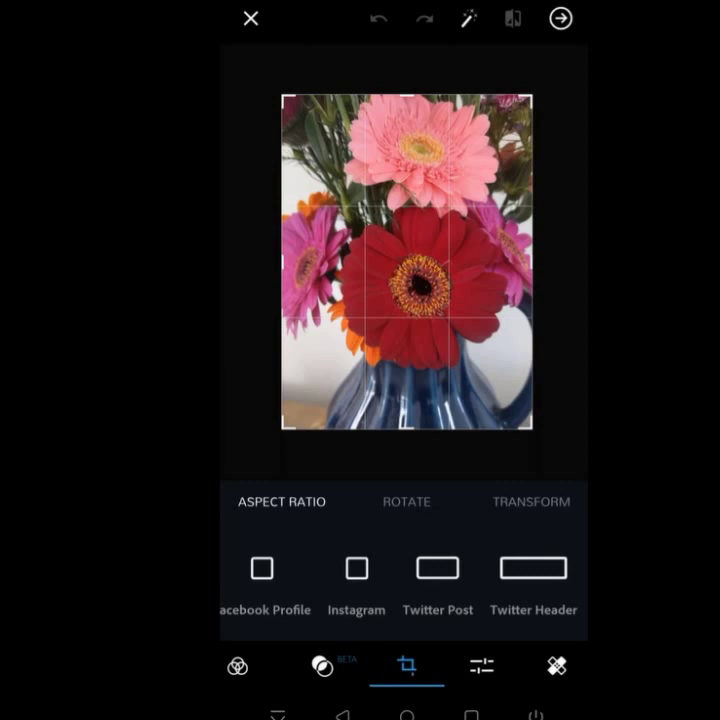
Apply the Instagram square crop and shift the photo so the pink gerbera fits above the red one
{"action": "left_click", "coordinate": [357, 575]}
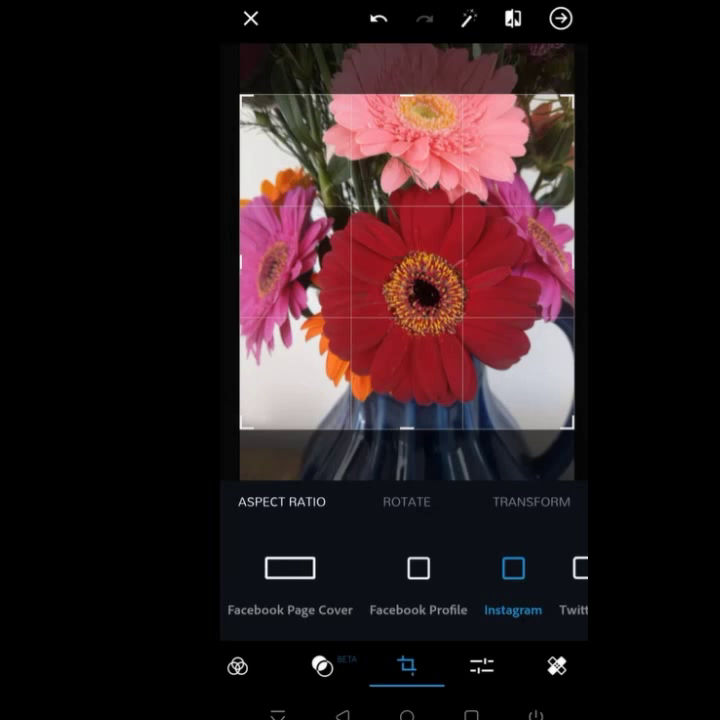
{"action": "left_click_drag", "start_coordinate": [471, 375], "coordinate": [481, 443]}
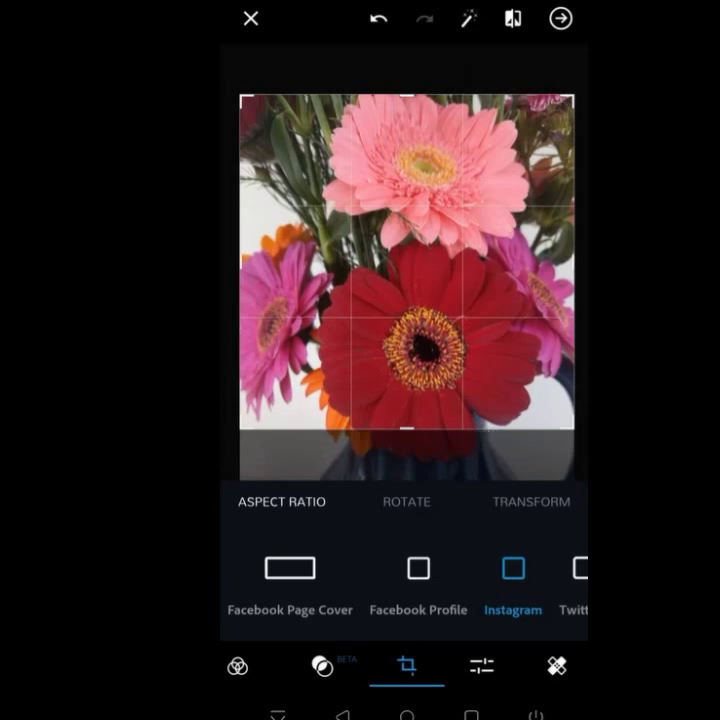
{"action": "left_click_drag", "start_coordinate": [357, 363], "coordinate": [382, 331]}
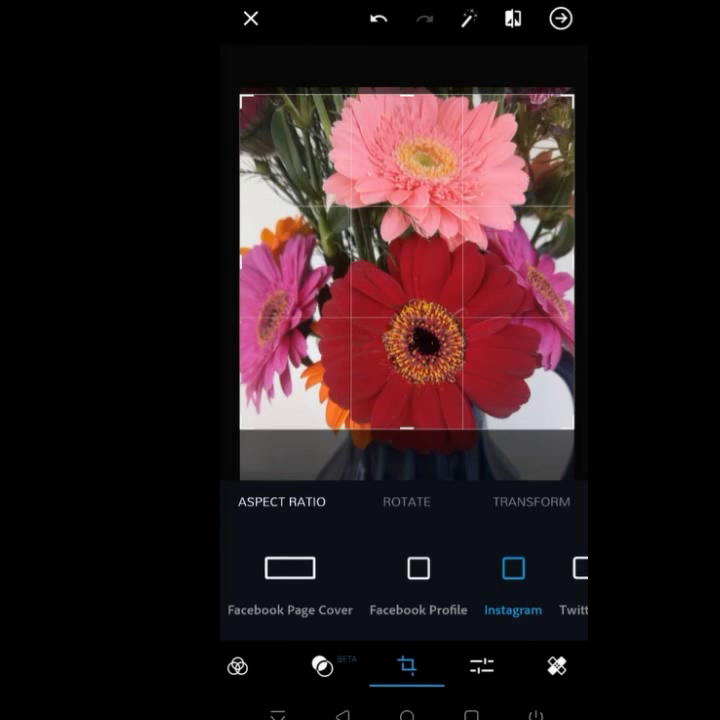
{"action": "left_click_drag", "start_coordinate": [490, 270], "coordinate": [490, 277]}
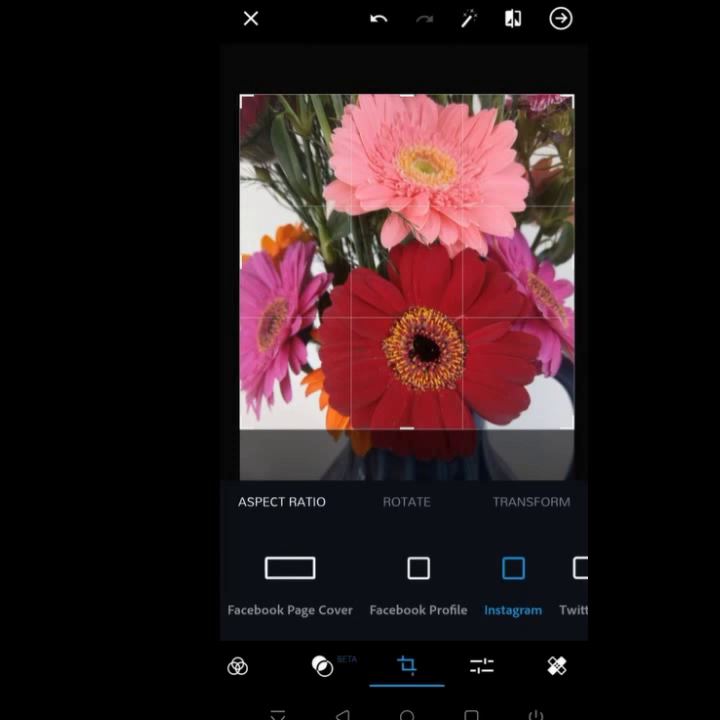
{"action": "left_click", "coordinate": [485, 665]}
{"action": "left_click", "coordinate": [476, 30]}
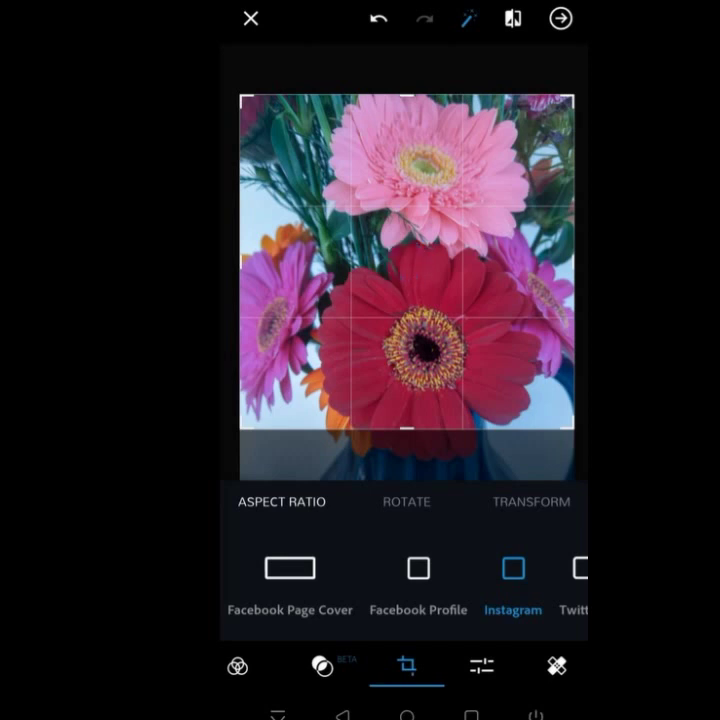
{"action": "left_click", "coordinate": [513, 18]}
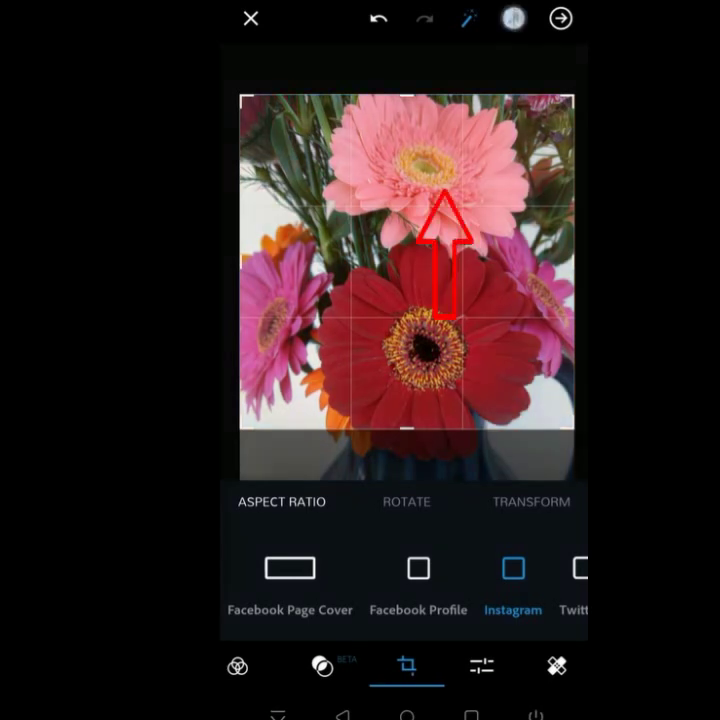
{"action": "left_click", "coordinate": [513, 18]}
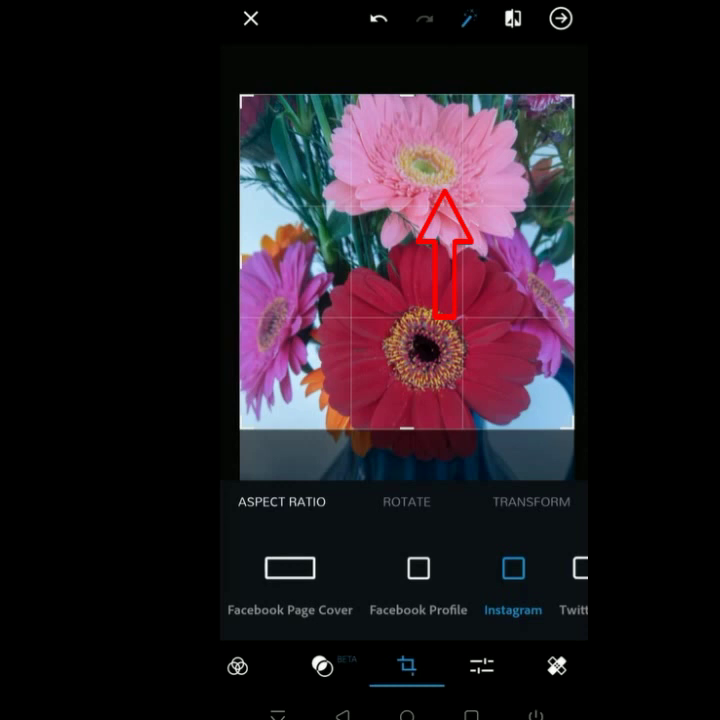
{"action": "left_click", "coordinate": [468, 18]}
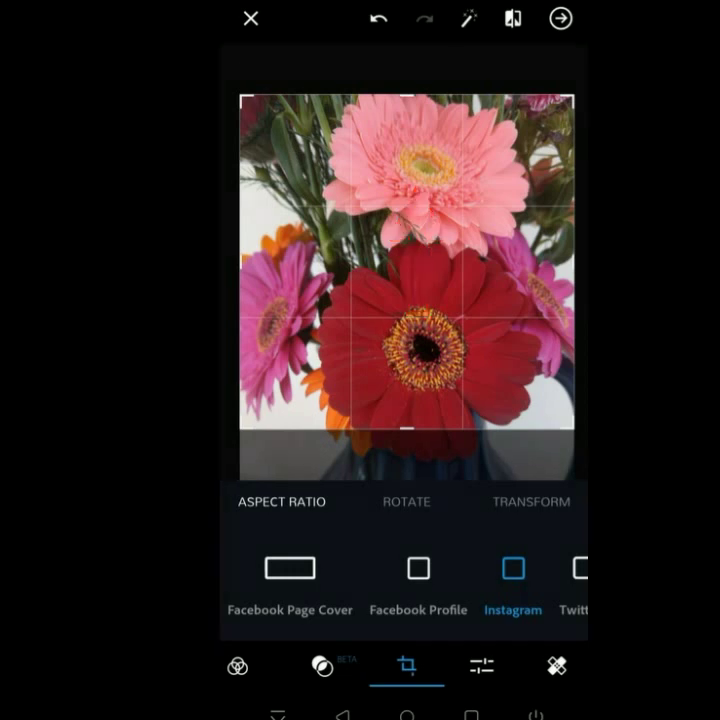
{"action": "left_click", "coordinate": [482, 665]}
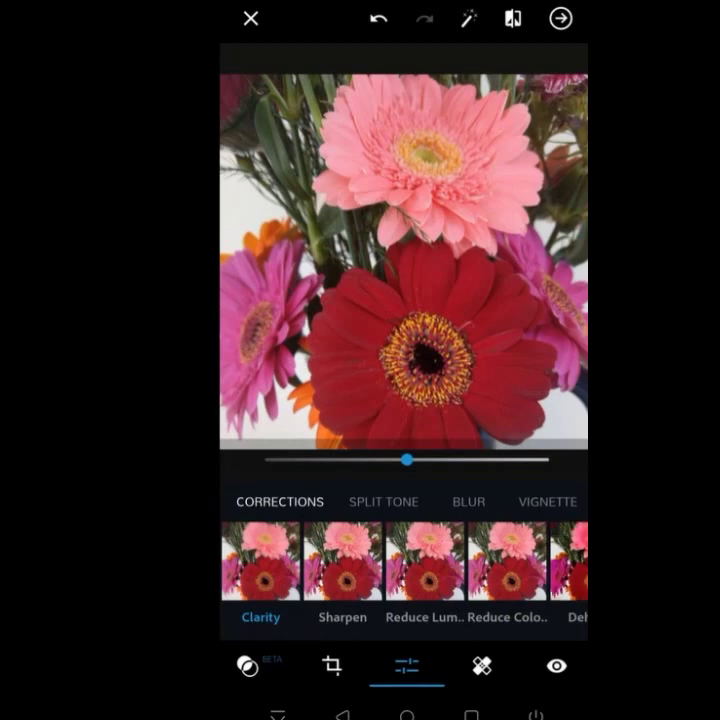
Set Sharpen to about 49, check luminance and color noise reduction, then raise Dehaze
{"action": "left_click", "coordinate": [345, 562]}
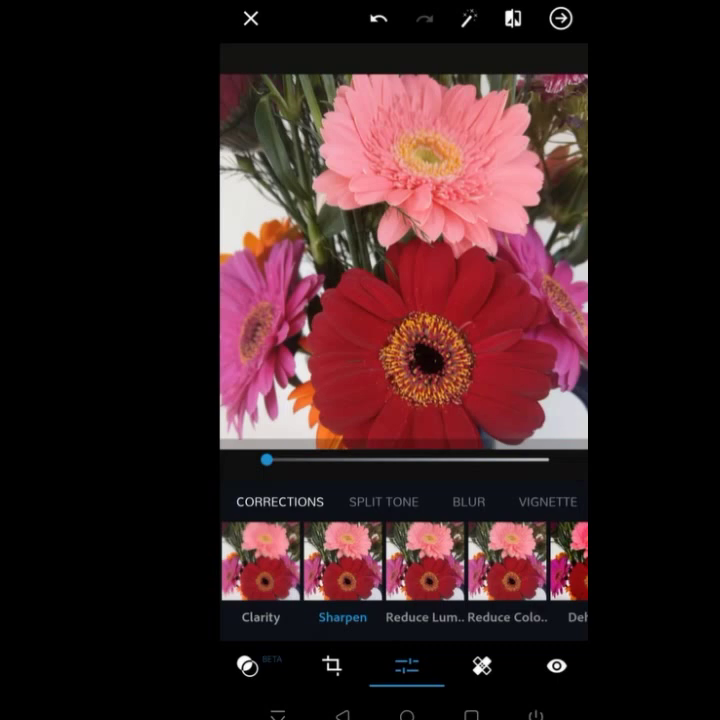
{"action": "mouse_move", "coordinate": [266, 459]}
{"action": "left_mouse_down"}
{"action": "mouse_move", "coordinate": [587, 457]}
{"action": "mouse_move", "coordinate": [351, 437]}
{"action": "left_mouse_up"}
{"action": "left_click", "coordinate": [428, 572]}
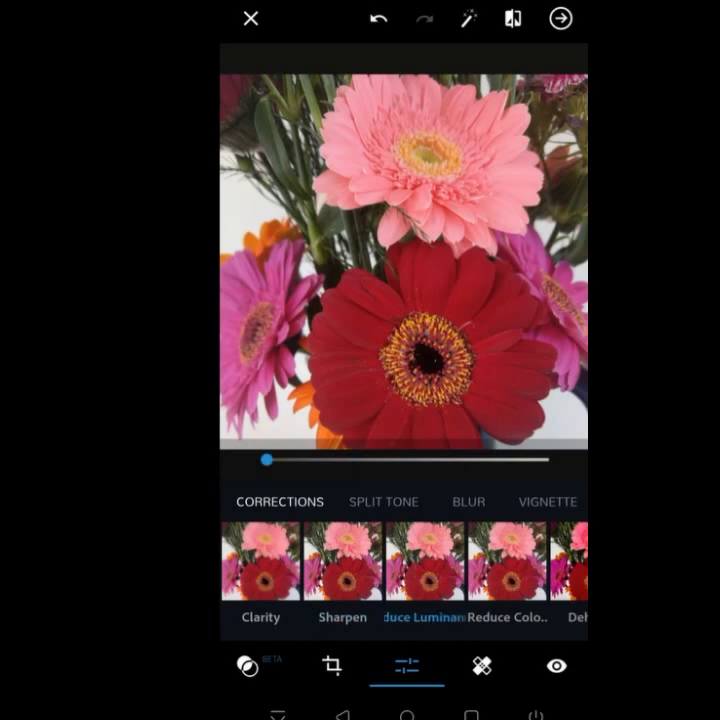
{"action": "left_click", "coordinate": [486, 557]}
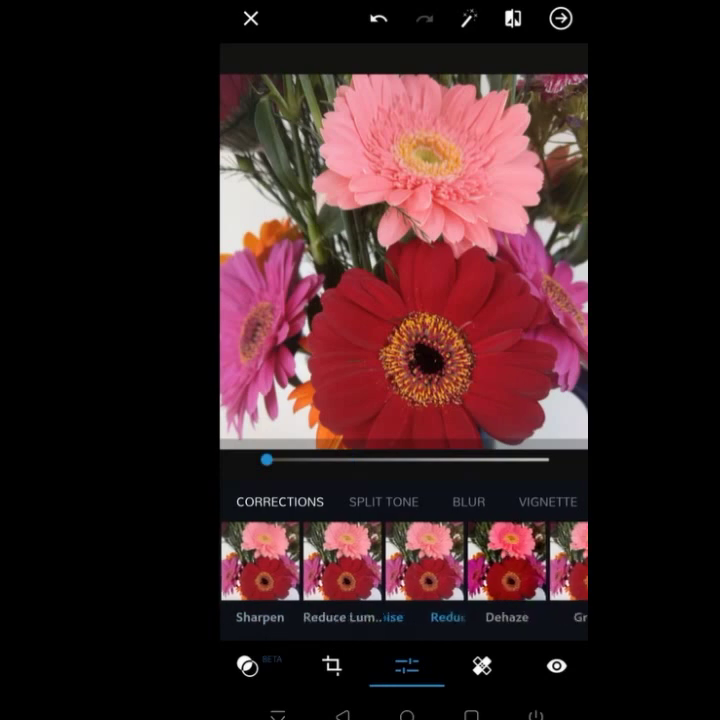
{"action": "left_click", "coordinate": [503, 560]}
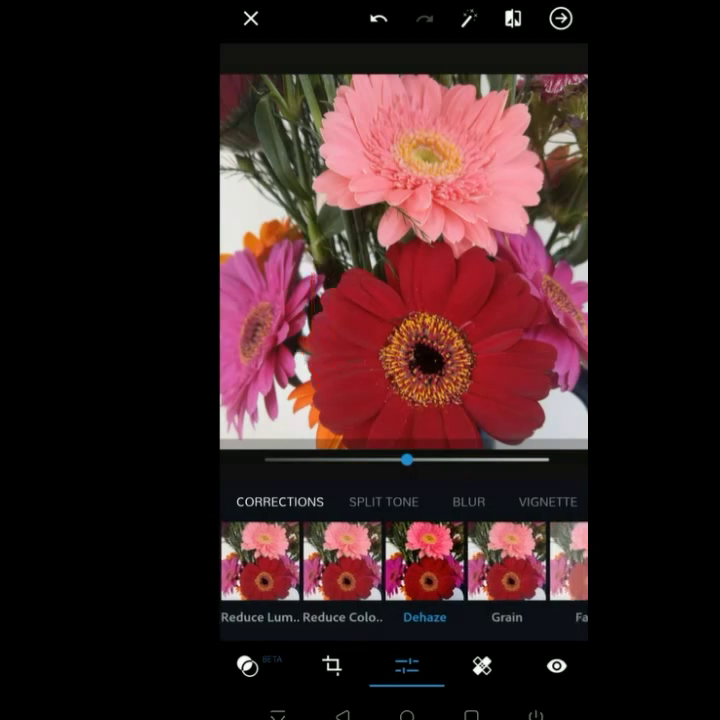
{"action": "left_click_drag", "start_coordinate": [407, 459], "coordinate": [452, 459]}
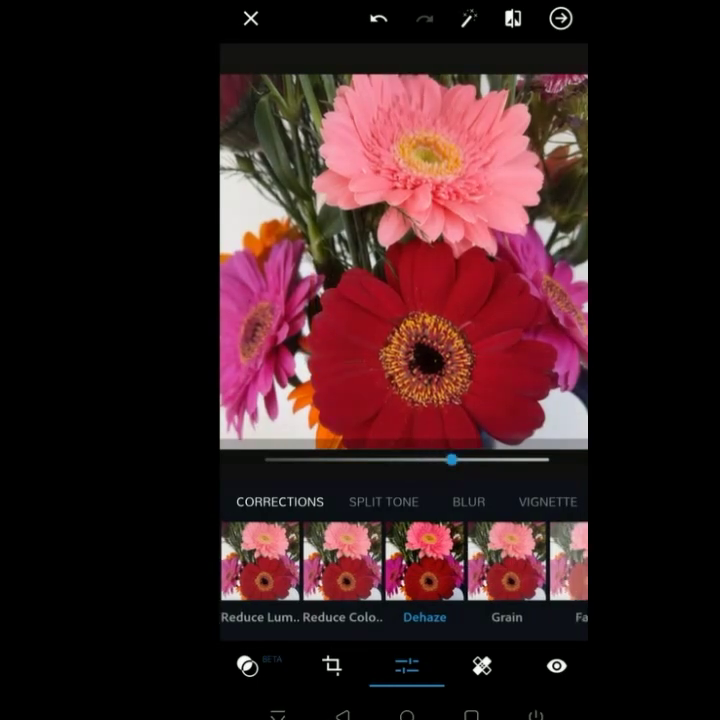
Brighten the whites and darken the blacks of the photo
{"action": "scroll", "coordinate": [404, 570], "scroll_direction": "right", "scroll_amount": 5}
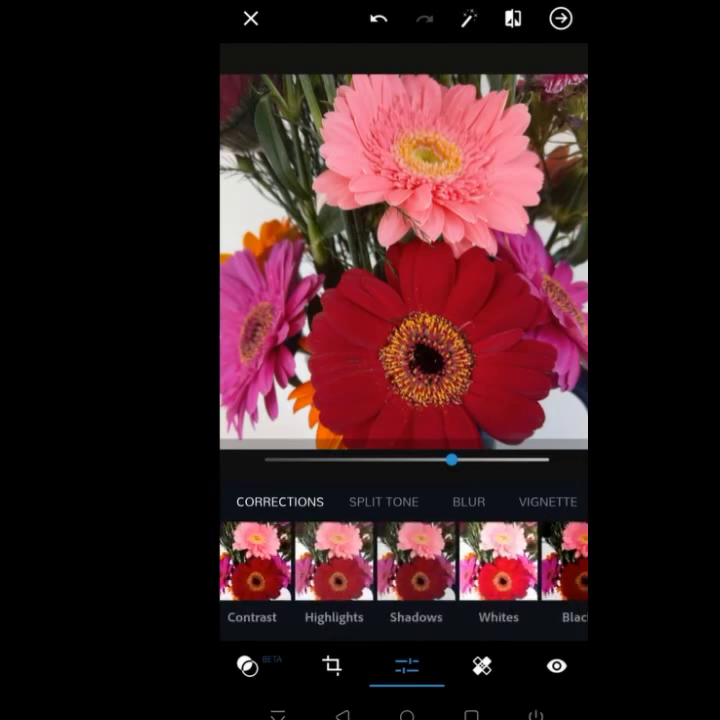
{"action": "left_click", "coordinate": [498, 565]}
{"action": "mouse_move", "coordinate": [407, 460]}
{"action": "left_mouse_down"}
{"action": "mouse_move", "coordinate": [386, 460]}
{"action": "mouse_move", "coordinate": [485, 460]}
{"action": "left_mouse_up"}
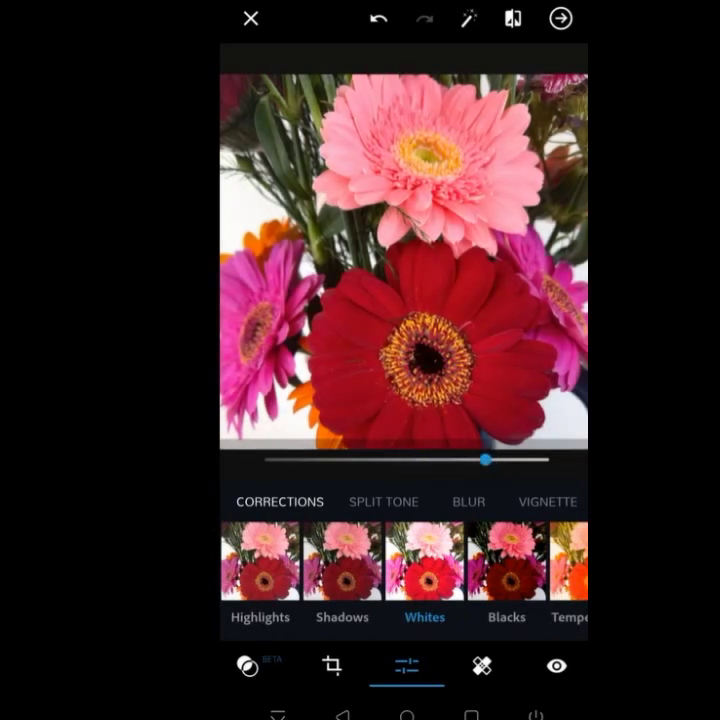
{"action": "left_click", "coordinate": [507, 565]}
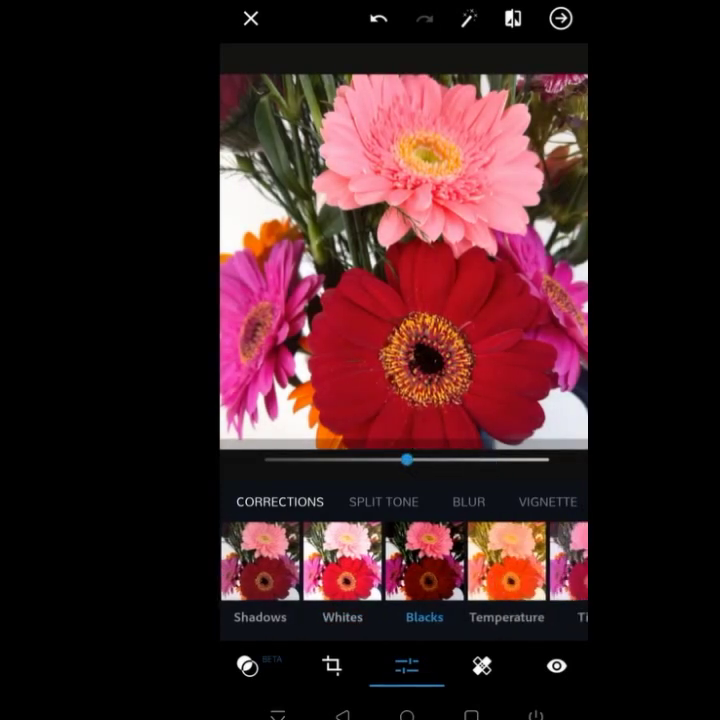
{"action": "left_click_drag", "start_coordinate": [407, 460], "coordinate": [357, 460]}
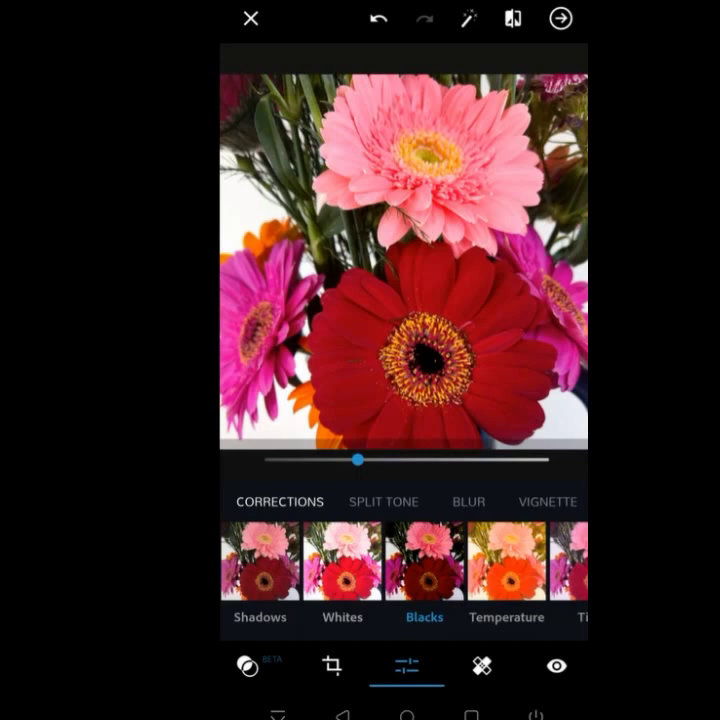
Raise the exposure to about 12
{"action": "left_click_drag", "start_coordinate": [225, 570], "coordinate": [532, 580]}
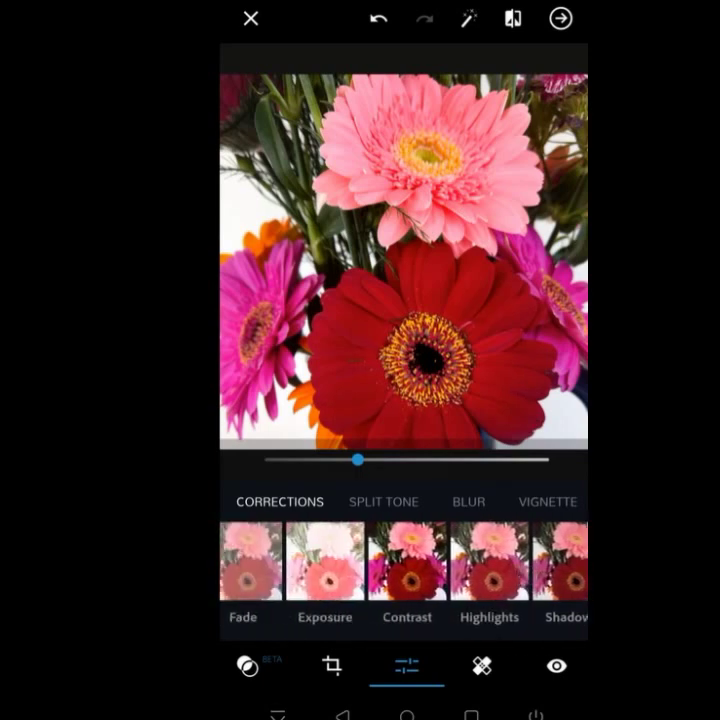
{"action": "left_click", "coordinate": [325, 560]}
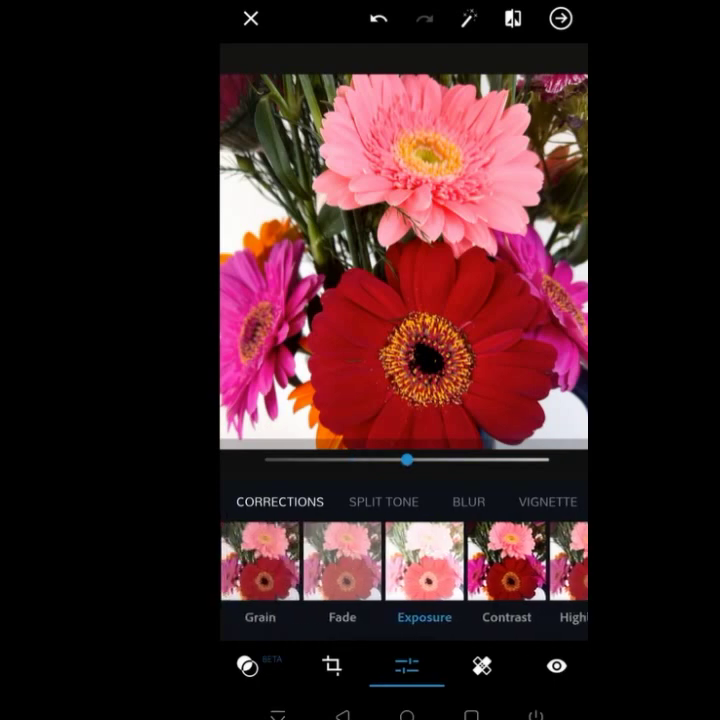
{"action": "left_click_drag", "start_coordinate": [407, 460], "coordinate": [430, 460]}
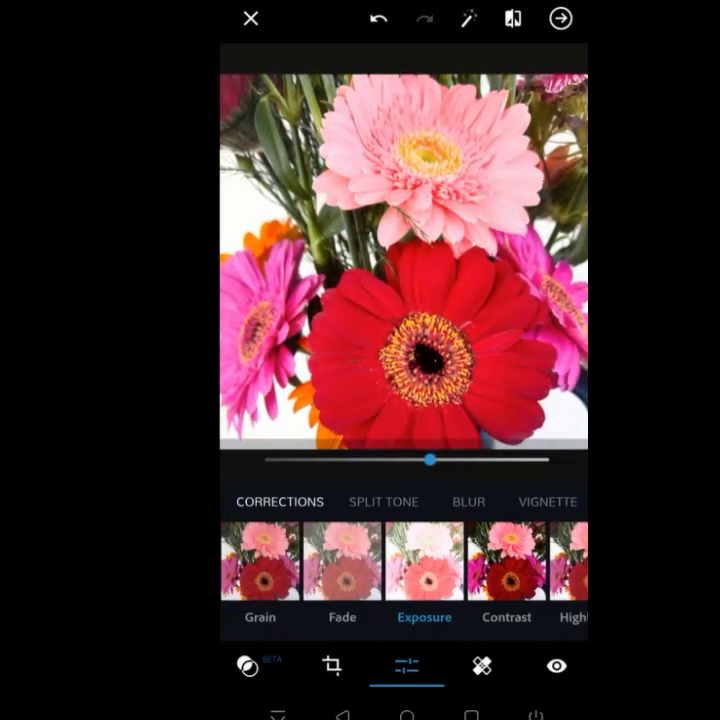
{"action": "left_click_drag", "start_coordinate": [430, 460], "coordinate": [420, 460]}
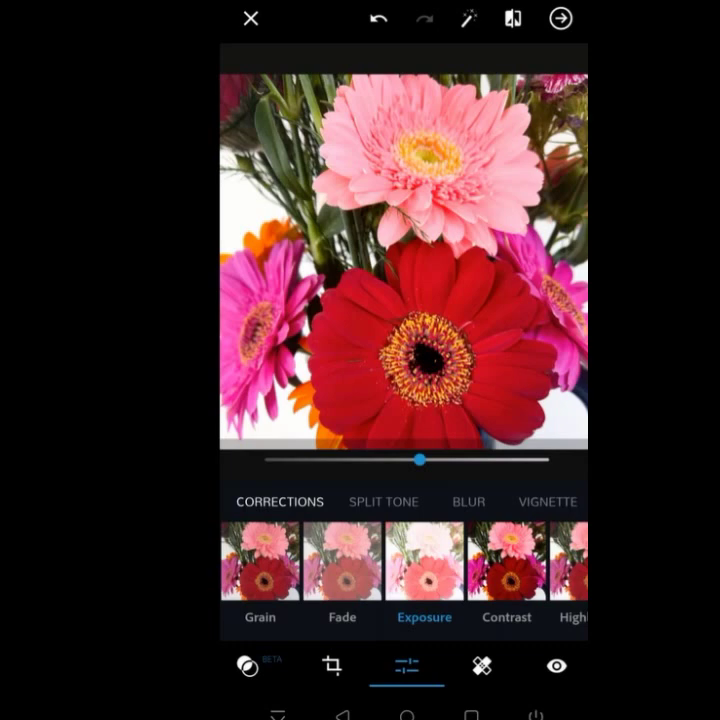
{"action": "left_click", "coordinate": [547, 501]}
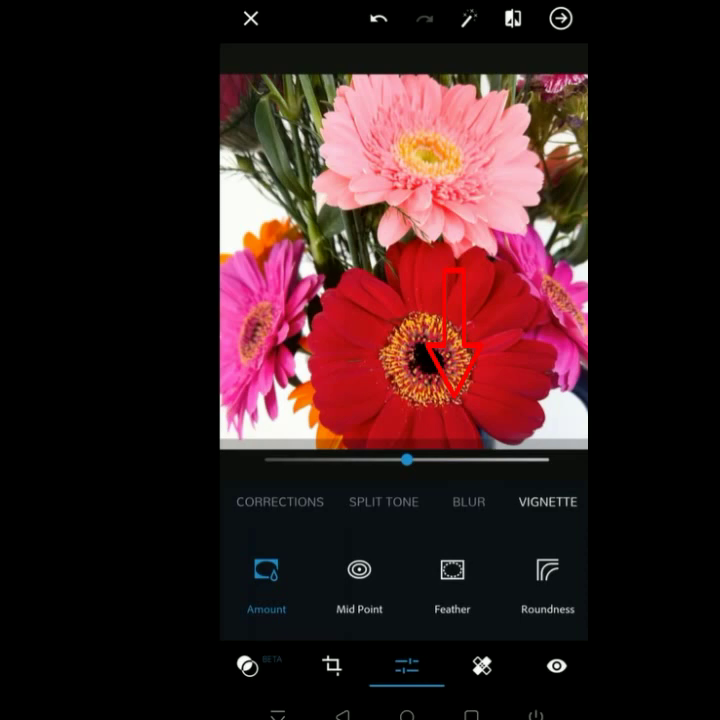
Set the vignette amount to maximum, feather to 65 and midpoint to 33
{"action": "left_click_drag", "start_coordinate": [407, 459], "coordinate": [547, 459]}
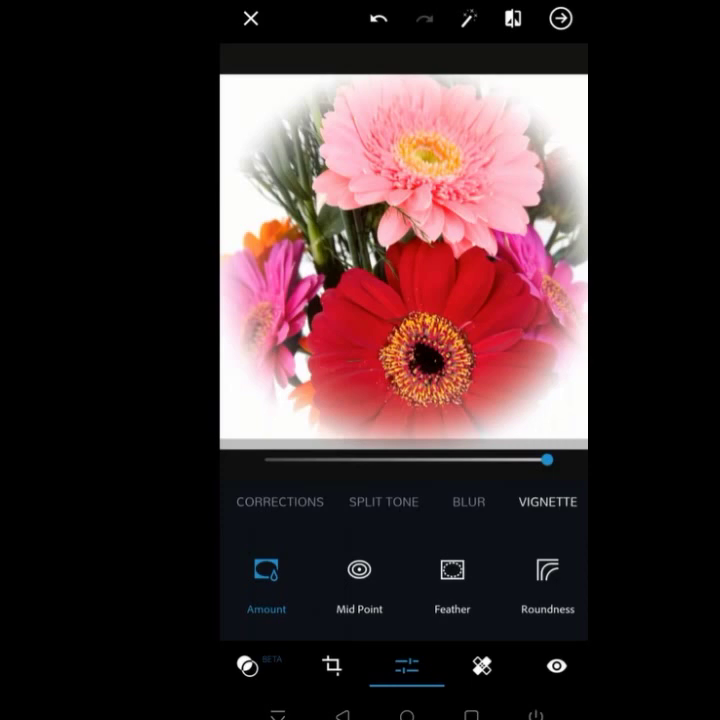
{"action": "left_click", "coordinate": [452, 570]}
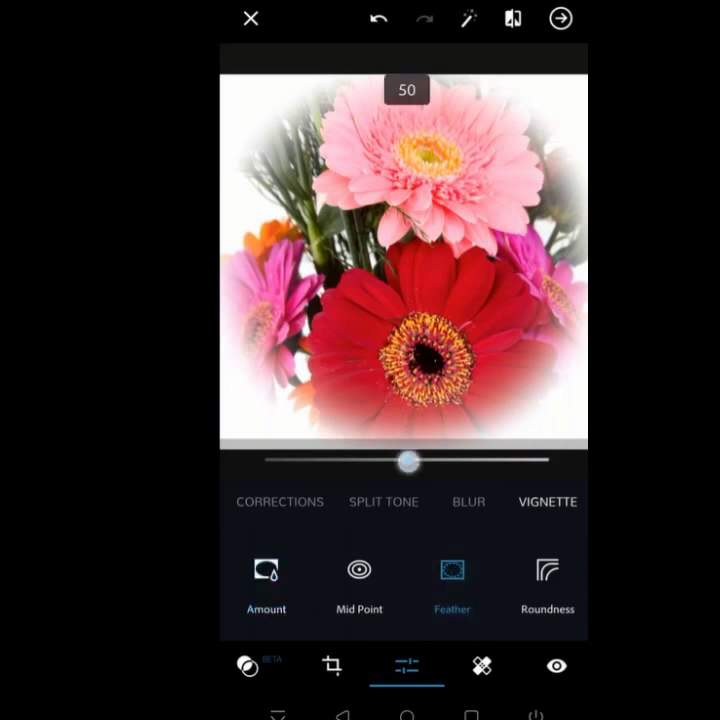
{"action": "mouse_move", "coordinate": [407, 459]}
{"action": "left_mouse_down"}
{"action": "mouse_move", "coordinate": [482, 463]}
{"action": "mouse_move", "coordinate": [348, 463]}
{"action": "mouse_move", "coordinate": [407, 460]}
{"action": "left_mouse_up"}
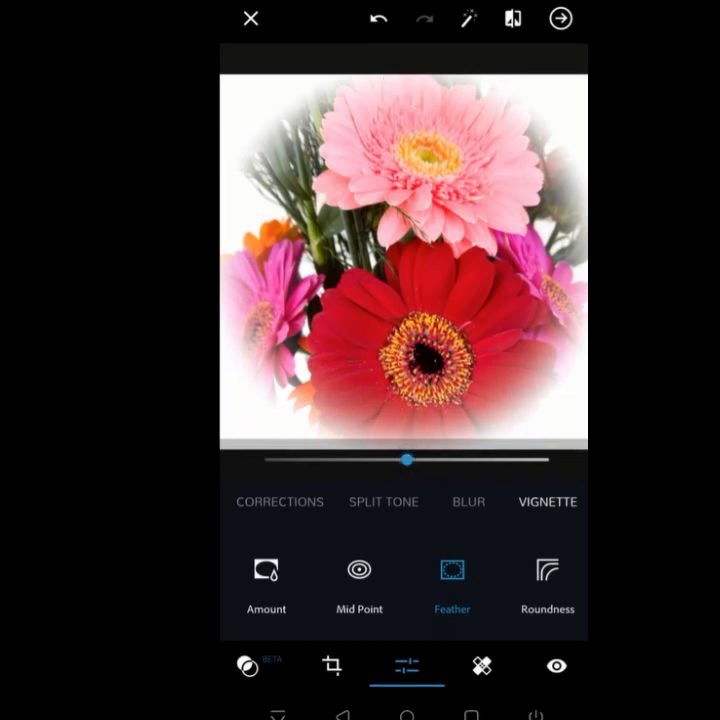
{"action": "left_click", "coordinate": [359, 570]}
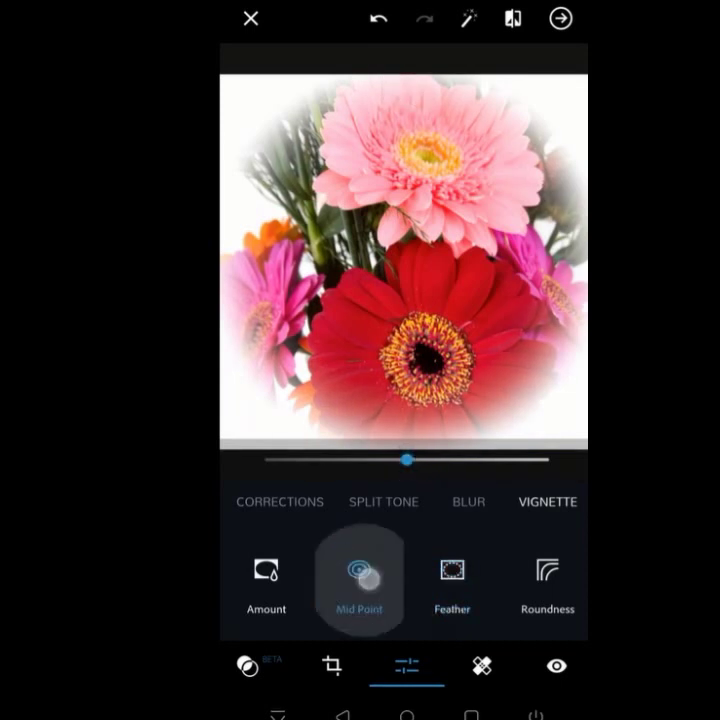
{"action": "mouse_move", "coordinate": [406, 460]}
{"action": "left_mouse_down"}
{"action": "mouse_move", "coordinate": [359, 461]}
{"action": "mouse_move", "coordinate": [421, 460]}
{"action": "mouse_move", "coordinate": [401, 460]}
{"action": "left_mouse_up"}
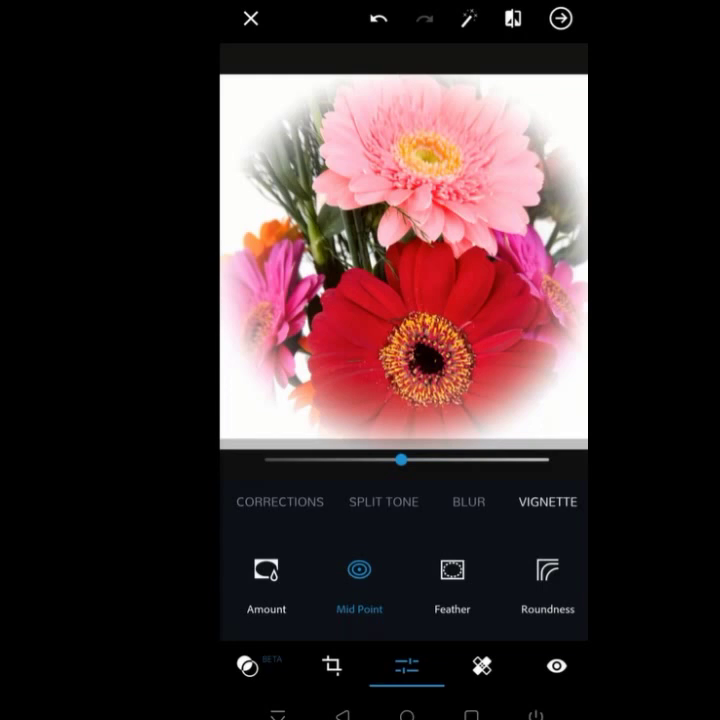
Apply the L11 light-leak look after trying L1 and L6
{"action": "left_click", "coordinate": [247, 665]}
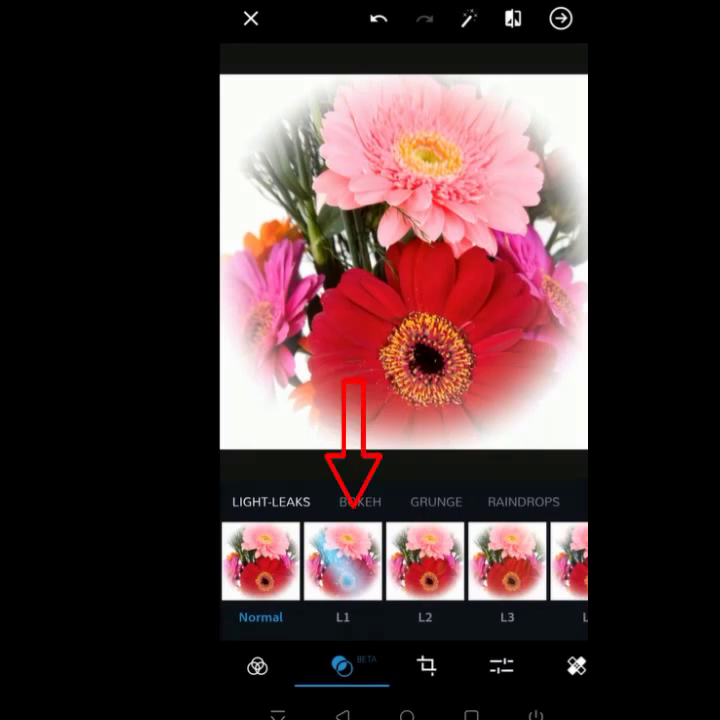
{"action": "left_click", "coordinate": [343, 560]}
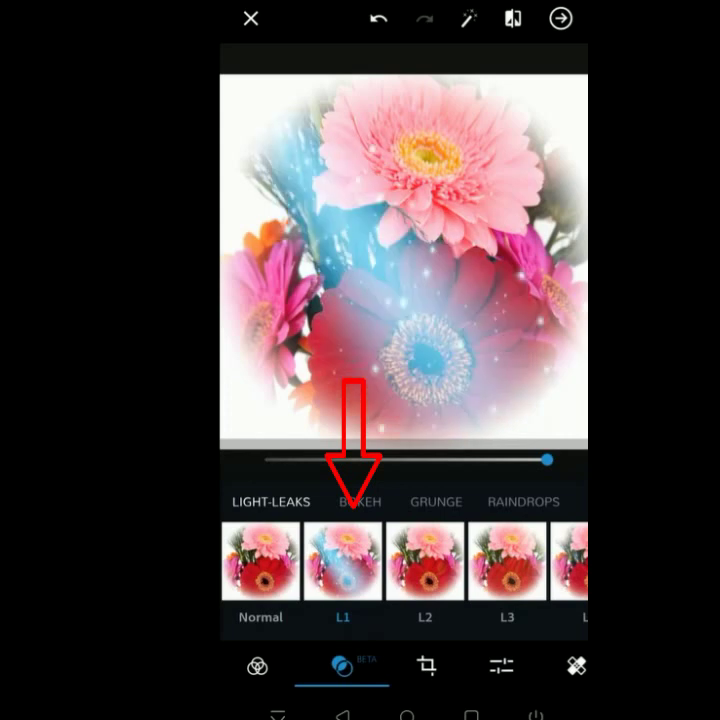
{"action": "left_click_drag", "start_coordinate": [500, 560], "coordinate": [300, 560]}
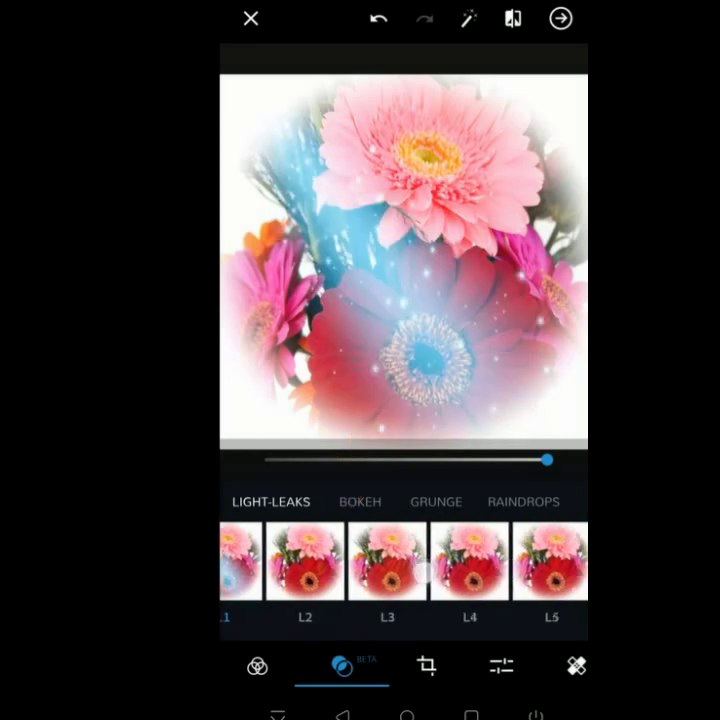
{"action": "left_click", "coordinate": [470, 560]}
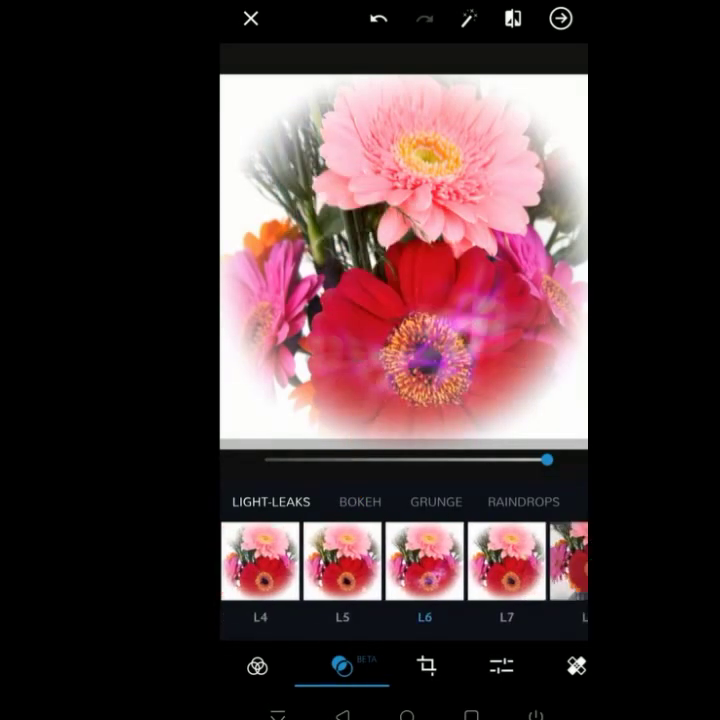
{"action": "left_click_drag", "start_coordinate": [500, 560], "coordinate": [250, 560]}
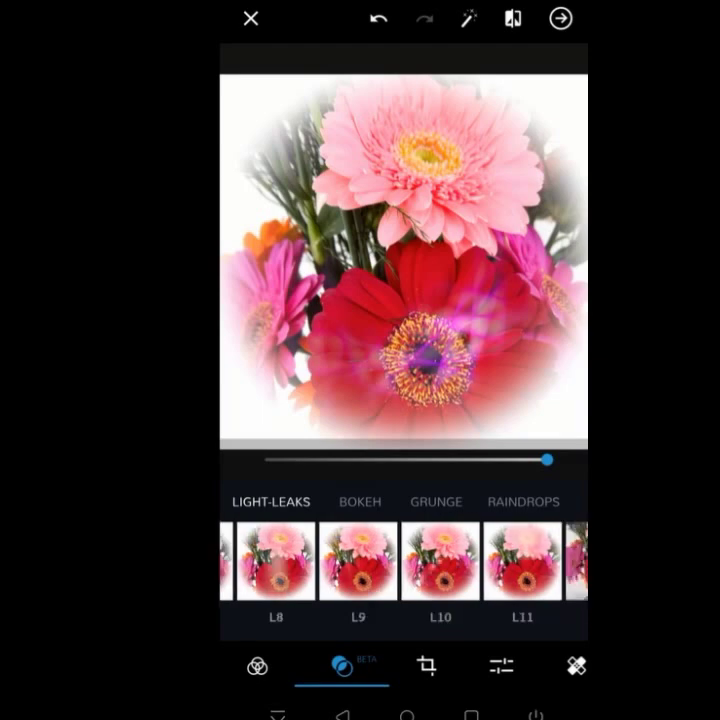
{"action": "left_click", "coordinate": [495, 560]}
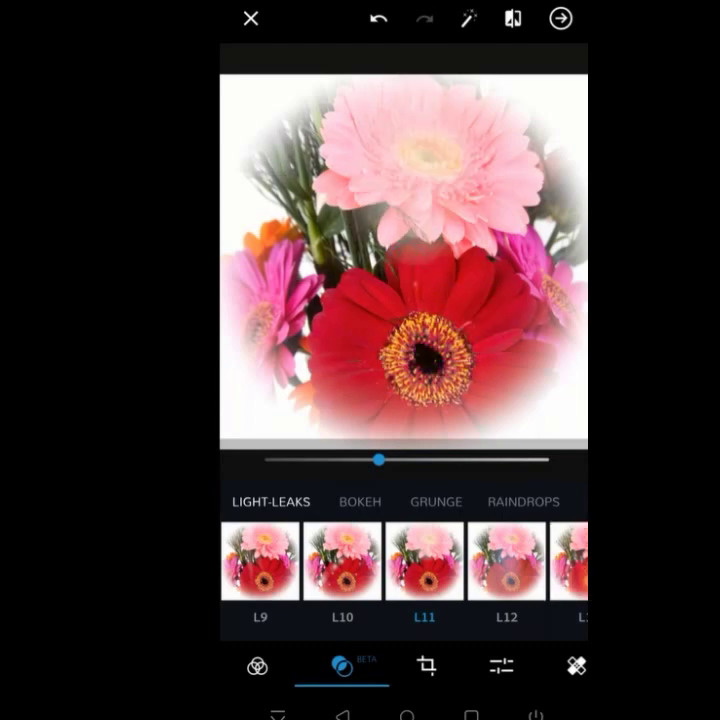
{"action": "left_click_drag", "start_coordinate": [510, 560], "coordinate": [275, 560]}
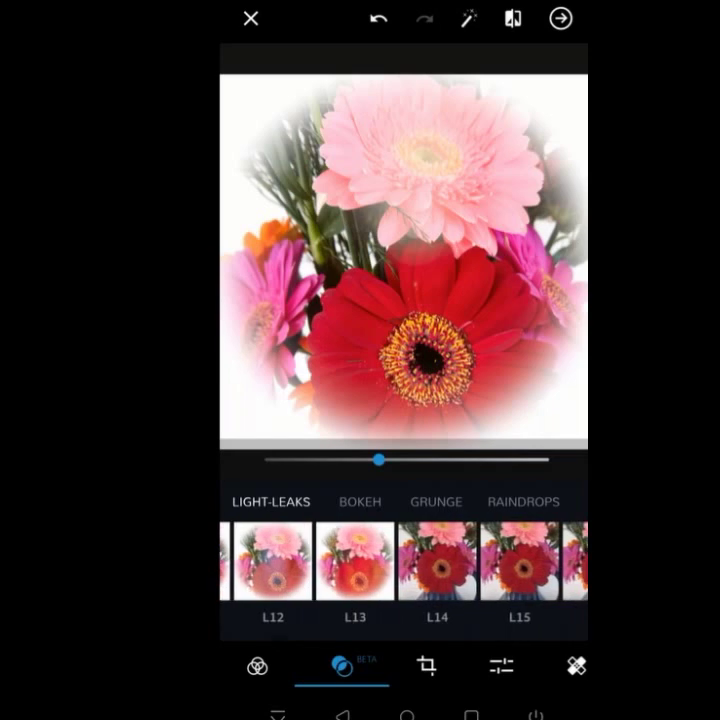
{"action": "left_click", "coordinate": [360, 501]}
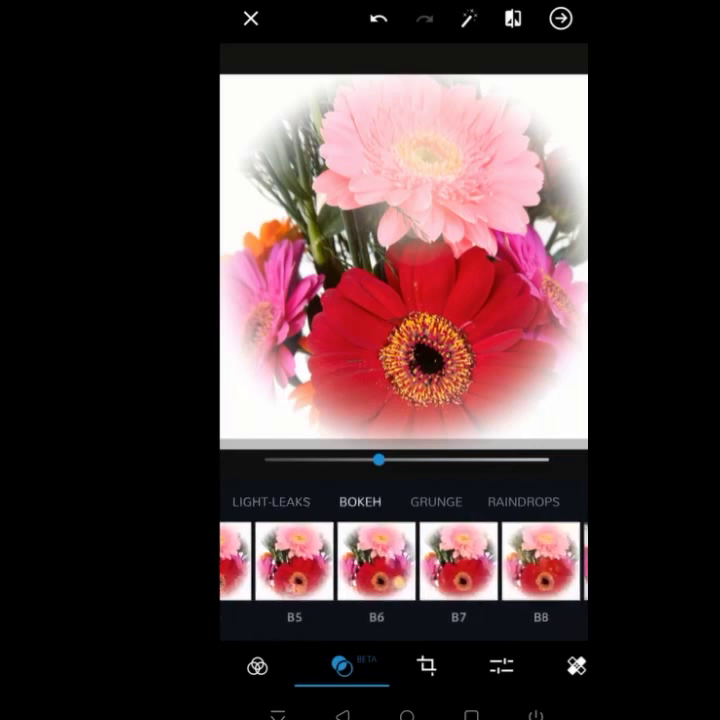
Apply the R1 preset from the Raindrops looks to the photo
{"action": "left_click", "coordinate": [523, 501]}
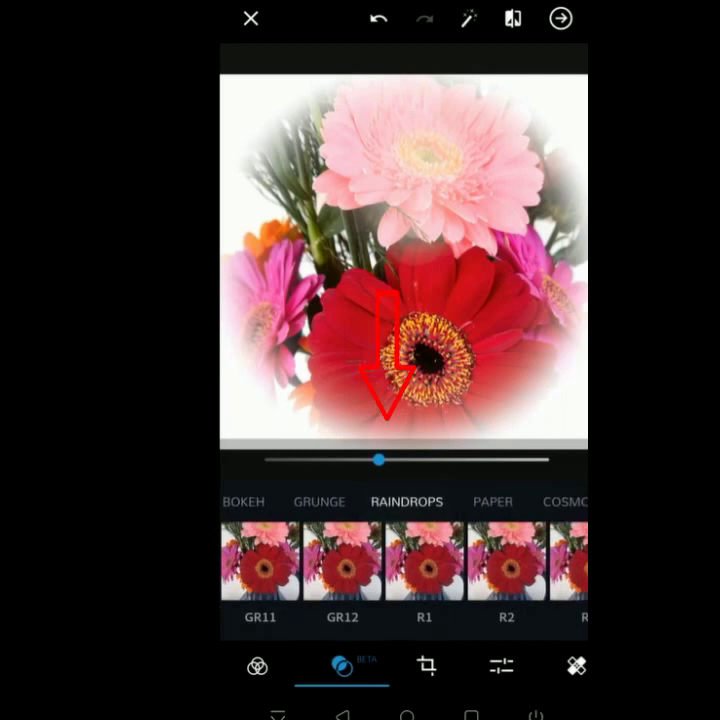
{"action": "left_click", "coordinate": [425, 562]}
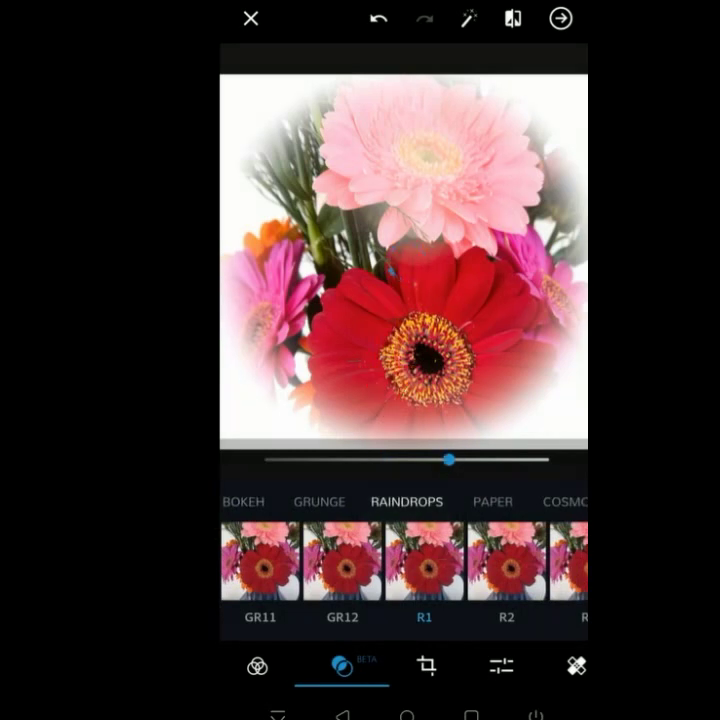
{"action": "left_click_drag", "start_coordinate": [405, 217], "coordinate": [406, 262]}
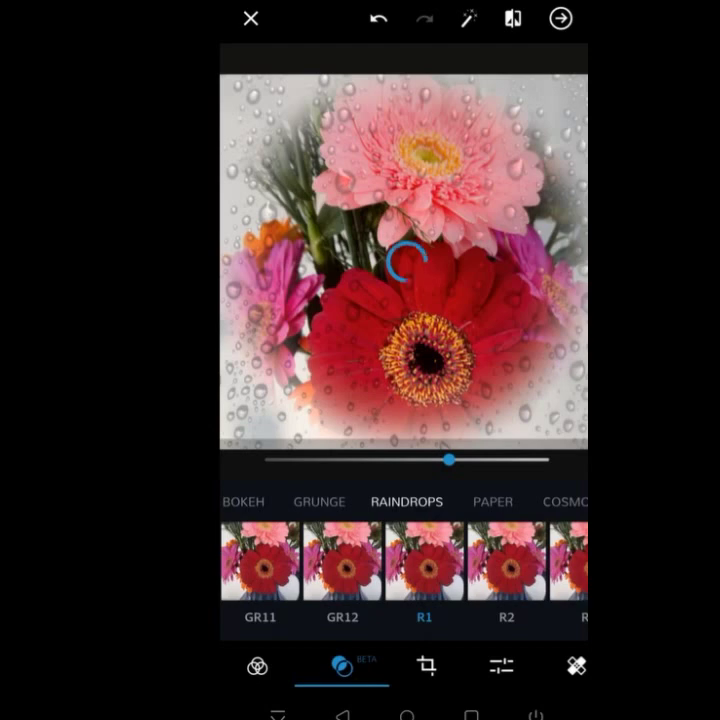
{"action": "mouse_move", "coordinate": [574, 662]}
{"action": "left_mouse_down"}
{"action": "mouse_move", "coordinate": [305, 665]}
{"action": "mouse_move", "coordinate": [216, 658]}
{"action": "left_mouse_up"}
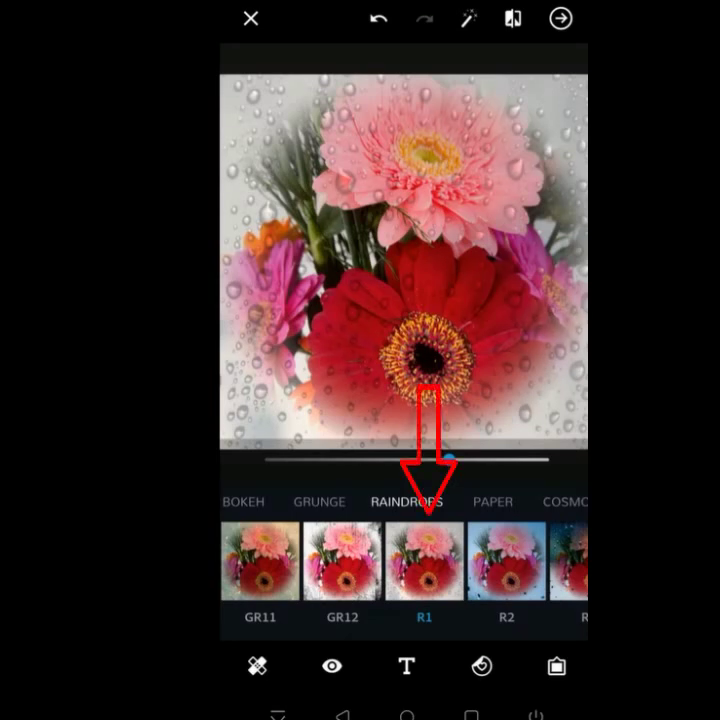
Add the flower-heart sticker and move it to the photo's lower left
{"action": "left_click", "coordinate": [482, 665]}
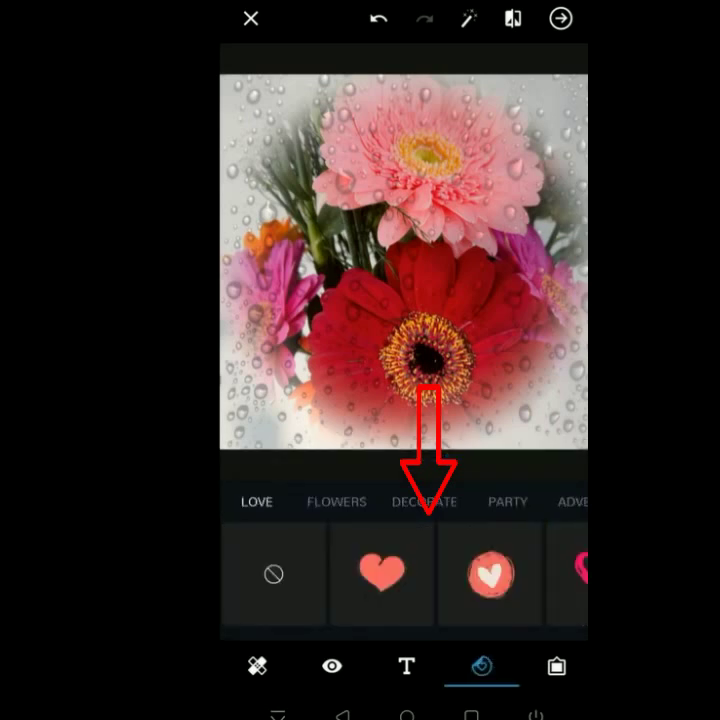
{"action": "left_click_drag", "start_coordinate": [500, 573], "coordinate": [280, 573]}
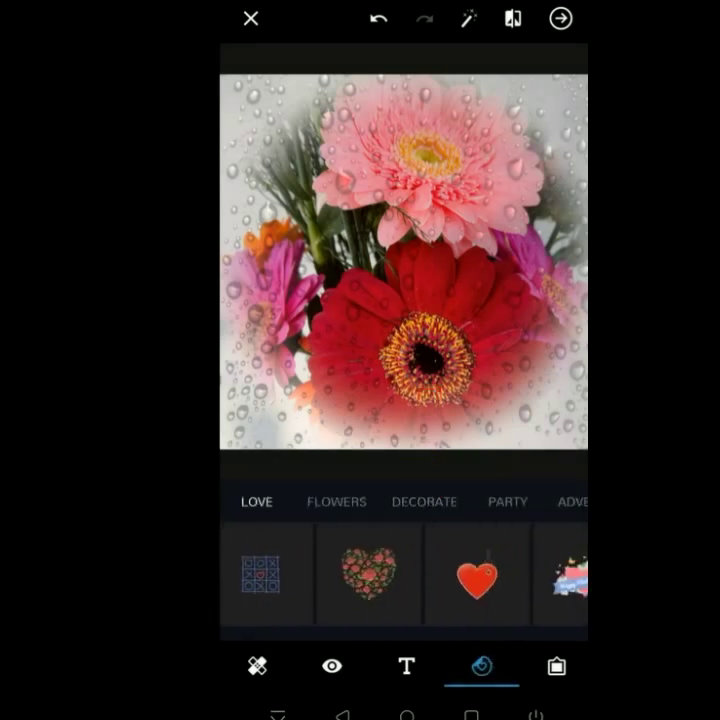
{"action": "left_click", "coordinate": [369, 573]}
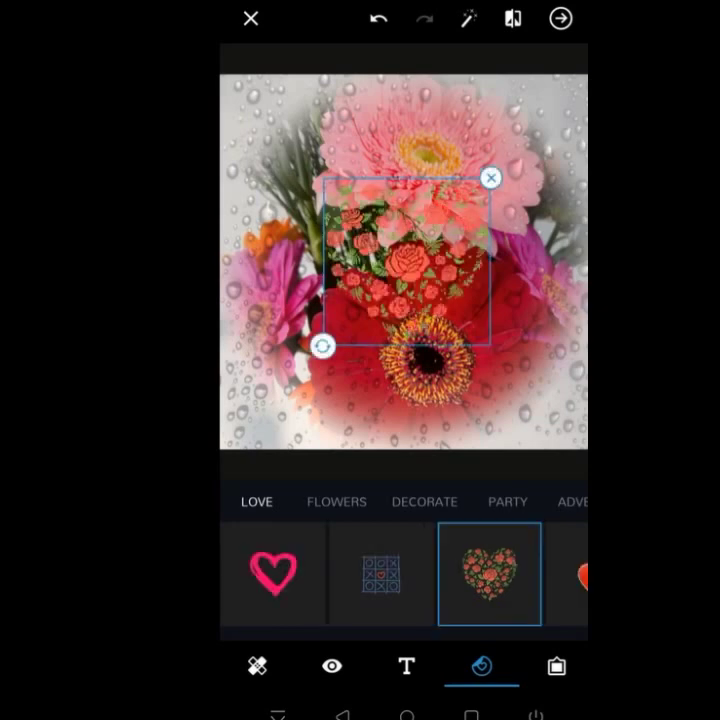
{"action": "mouse_move", "coordinate": [407, 262]}
{"action": "left_mouse_down"}
{"action": "mouse_move", "coordinate": [494, 321]}
{"action": "mouse_move", "coordinate": [509, 350]}
{"action": "mouse_move", "coordinate": [357, 232]}
{"action": "mouse_move", "coordinate": [313, 222]}
{"action": "mouse_move", "coordinate": [282, 347]}
{"action": "left_mouse_up"}
{"action": "left_click_drag", "start_coordinate": [297, 397], "coordinate": [296, 427]}
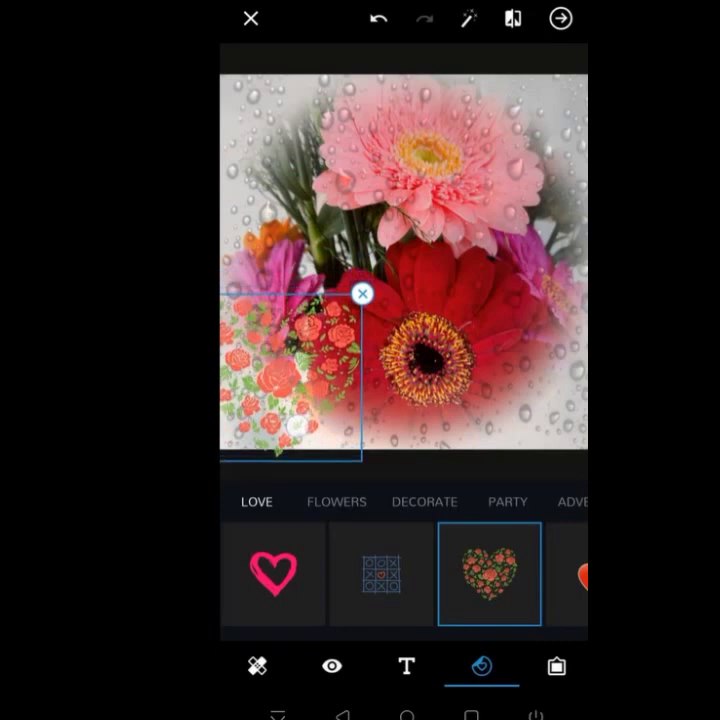
{"action": "left_click_drag", "start_coordinate": [296, 427], "coordinate": [305, 413]}
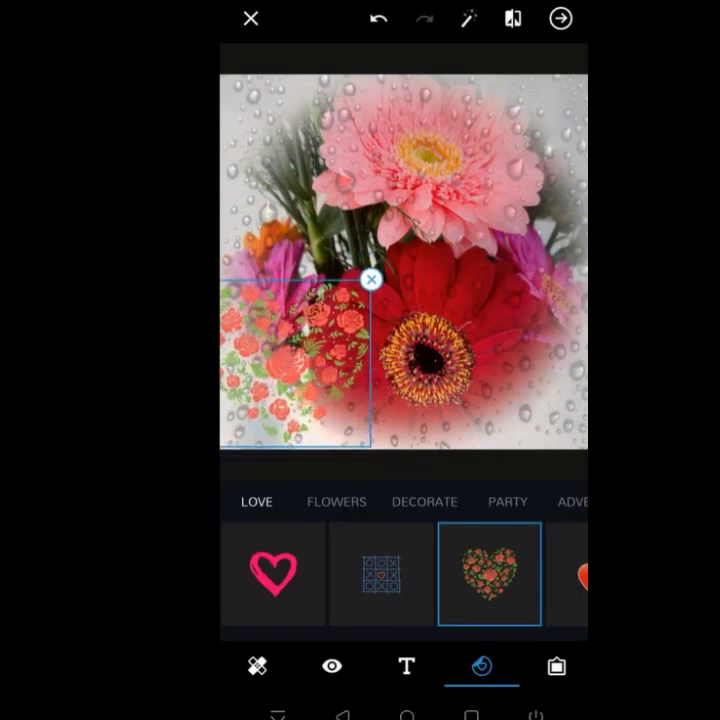
Swap the sticker for the red heart, then for the floral bouquet
{"action": "scroll", "coordinate": [404, 574], "scroll_direction": "right", "scroll_amount": 3}
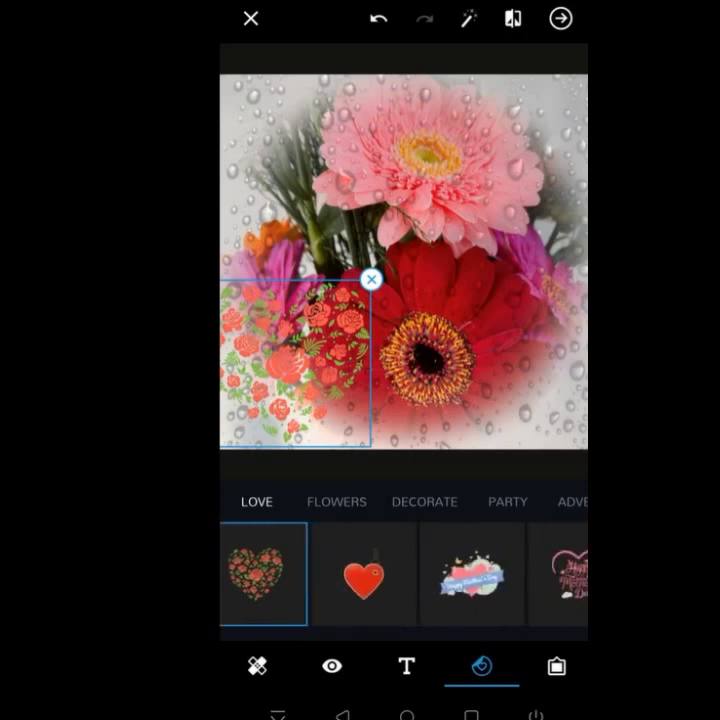
{"action": "left_click", "coordinate": [364, 574]}
{"action": "scroll", "coordinate": [404, 574], "scroll_direction": "right", "scroll_amount": 5}
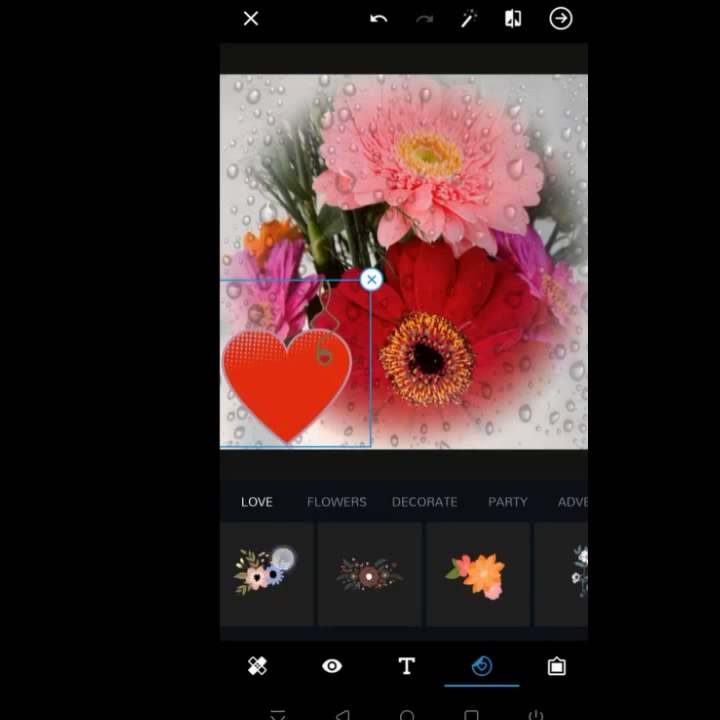
{"action": "left_click", "coordinate": [262, 574]}
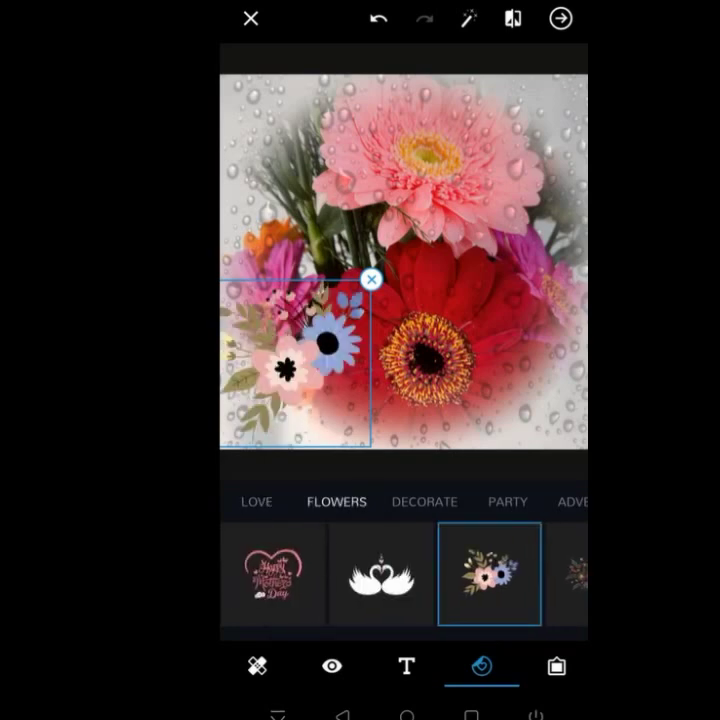
Apply the Film edge border from the Edges presets
{"action": "left_click", "coordinate": [556, 665]}
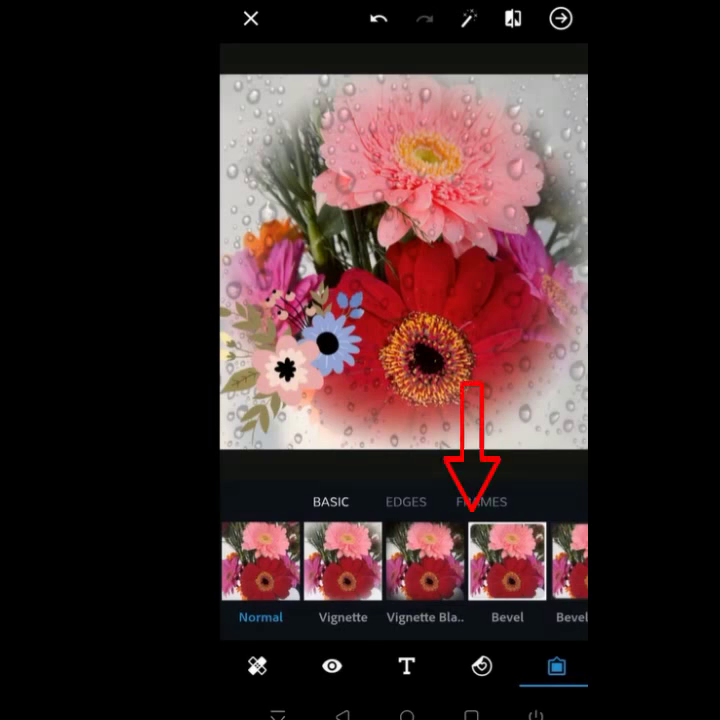
{"action": "left_click_drag", "start_coordinate": [500, 560], "coordinate": [220, 560]}
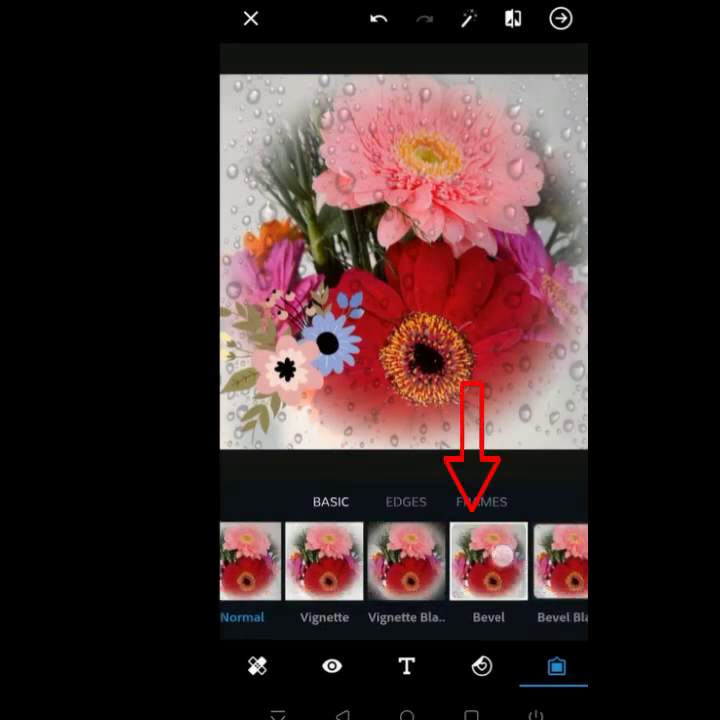
{"action": "left_click_drag", "start_coordinate": [500, 560], "coordinate": [250, 560]}
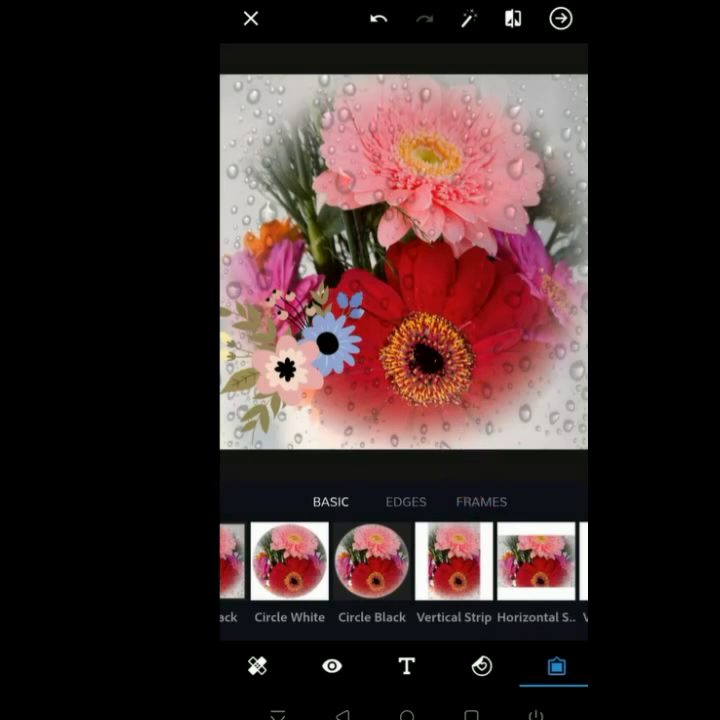
{"action": "left_click_drag", "start_coordinate": [500, 560], "coordinate": [250, 560]}
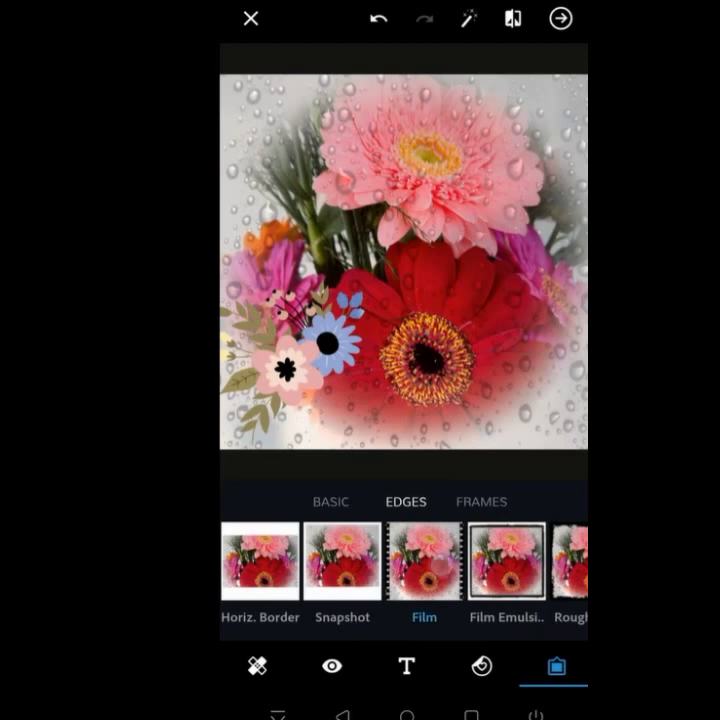
{"action": "left_click", "coordinate": [424, 561]}
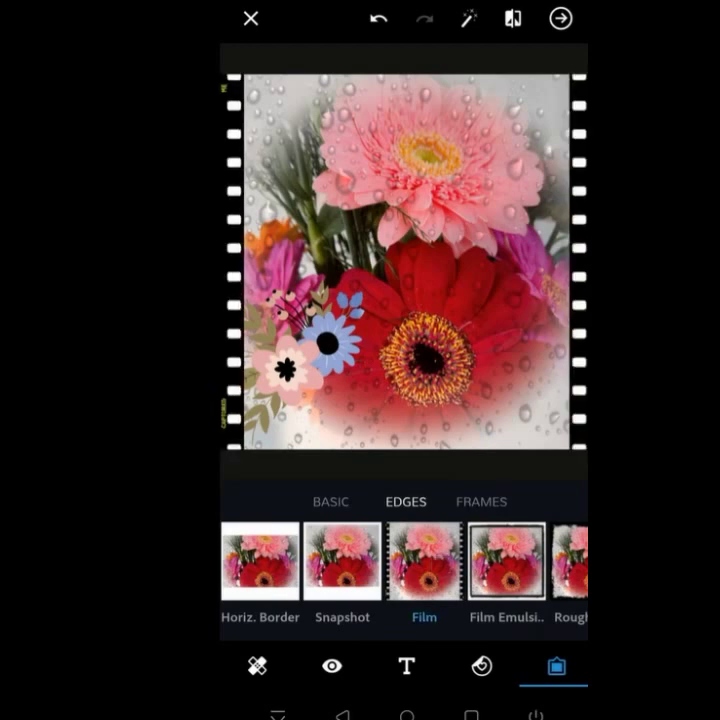
Replace the border with the Wood frame from the Frames presets
{"action": "left_click", "coordinate": [481, 501]}
{"action": "left_click_drag", "start_coordinate": [500, 560], "coordinate": [335, 560]}
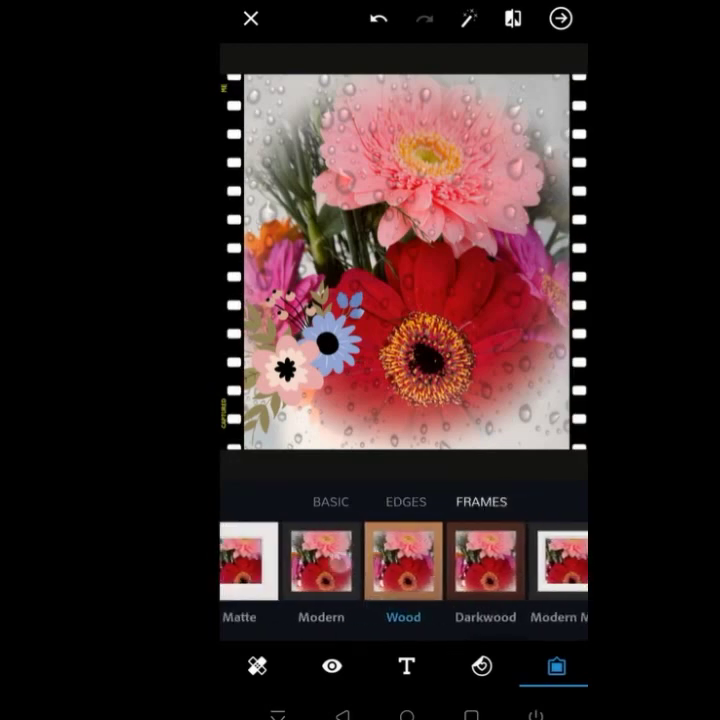
{"action": "left_click", "coordinate": [424, 561]}
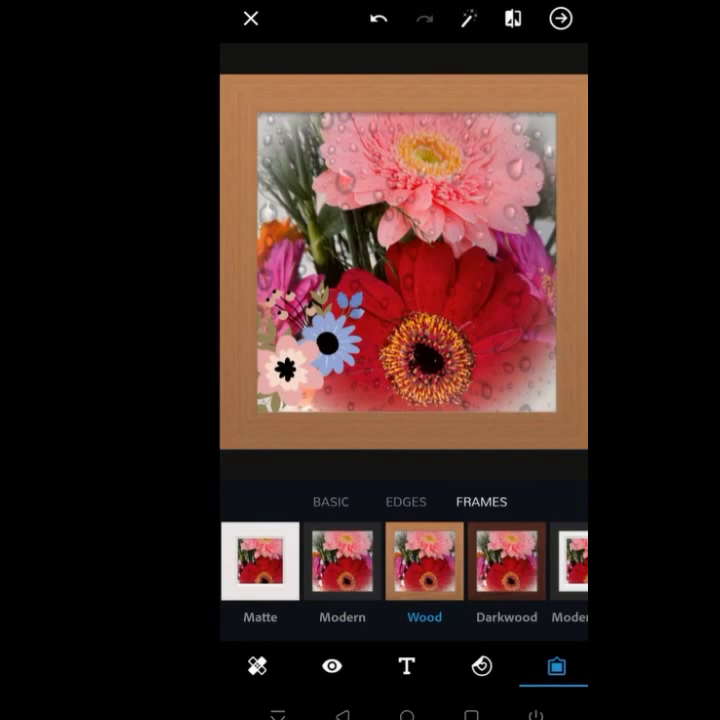
{"action": "left_click_drag", "start_coordinate": [300, 665], "coordinate": [524, 665]}
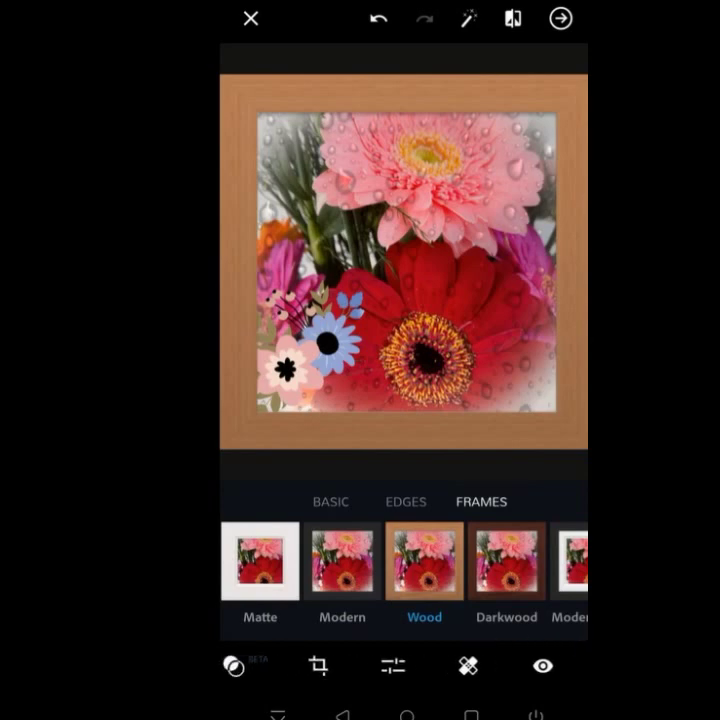
Raise the Vignette Mid Point so the white faded corners disappear from the photo
{"action": "left_click", "coordinate": [406, 665]}
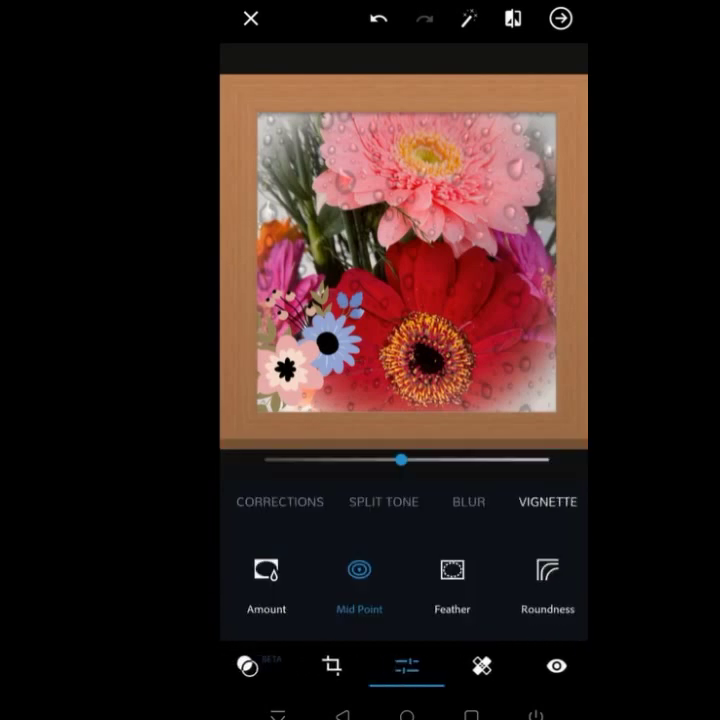
{"action": "mouse_move", "coordinate": [401, 460]}
{"action": "left_mouse_down"}
{"action": "mouse_move", "coordinate": [369, 471]}
{"action": "mouse_move", "coordinate": [552, 471]}
{"action": "left_mouse_up"}
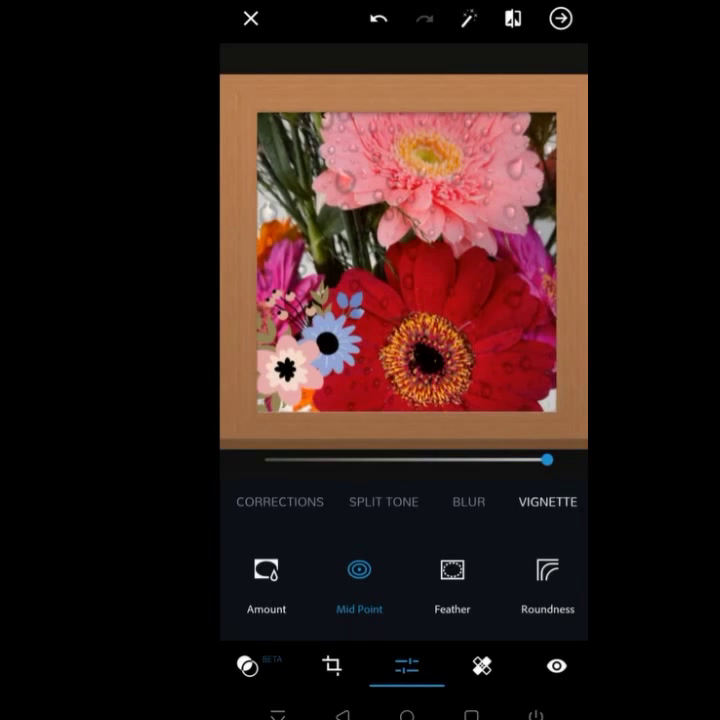
{"action": "left_click_drag", "start_coordinate": [515, 665], "coordinate": [367, 665]}
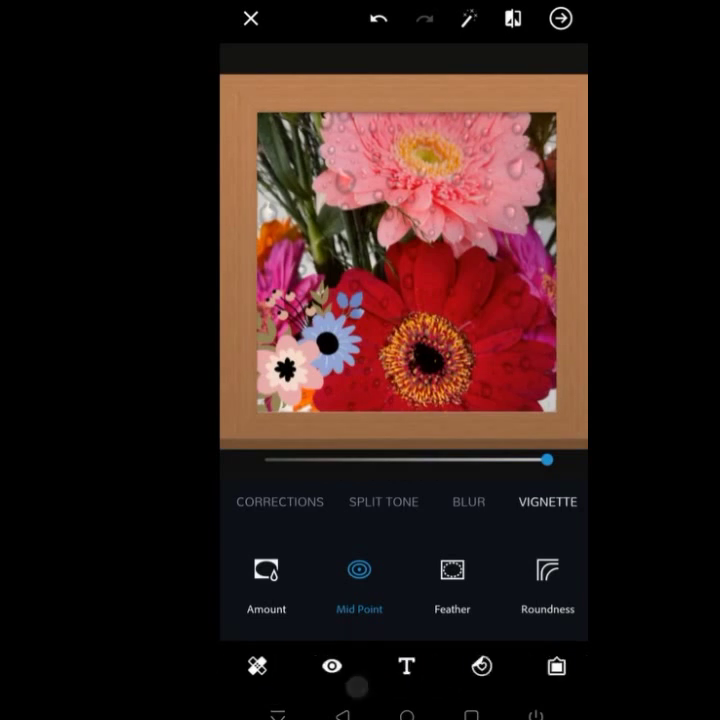
Apply the 'Away from the City' text style and nudge the caption slightly down
{"action": "left_click", "coordinate": [479, 665]}
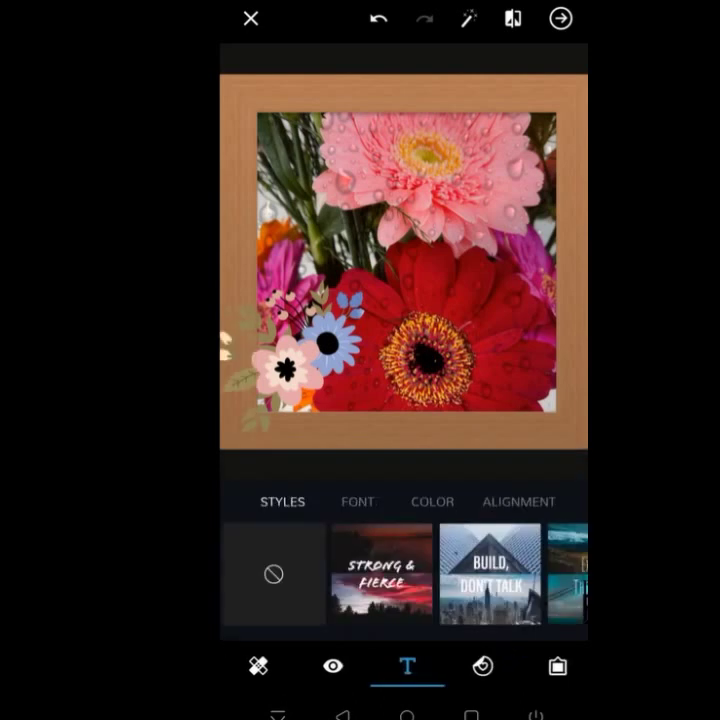
{"action": "left_click_drag", "start_coordinate": [517, 585], "coordinate": [300, 585]}
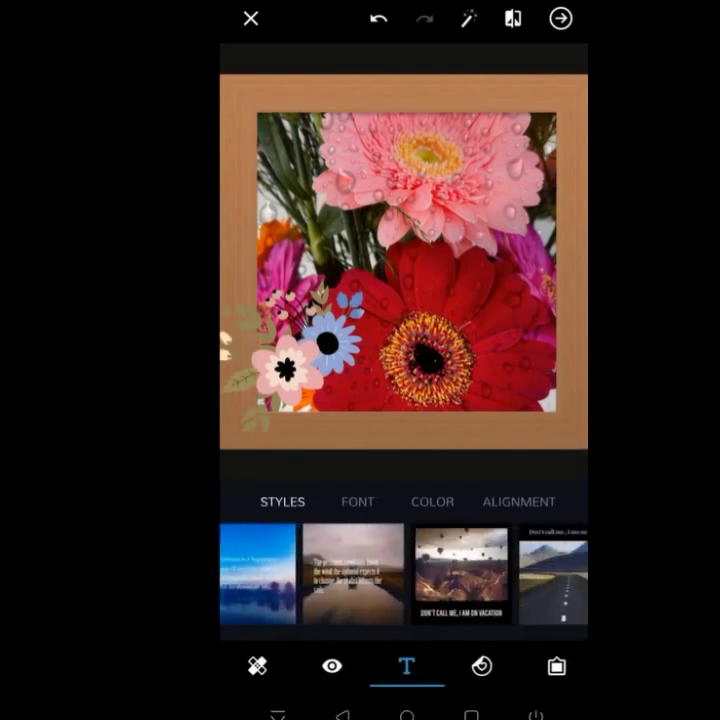
{"action": "mouse_move", "coordinate": [560, 575]}
{"action": "left_mouse_down"}
{"action": "mouse_move", "coordinate": [300, 575]}
{"action": "mouse_move", "coordinate": [480, 575]}
{"action": "left_mouse_up"}
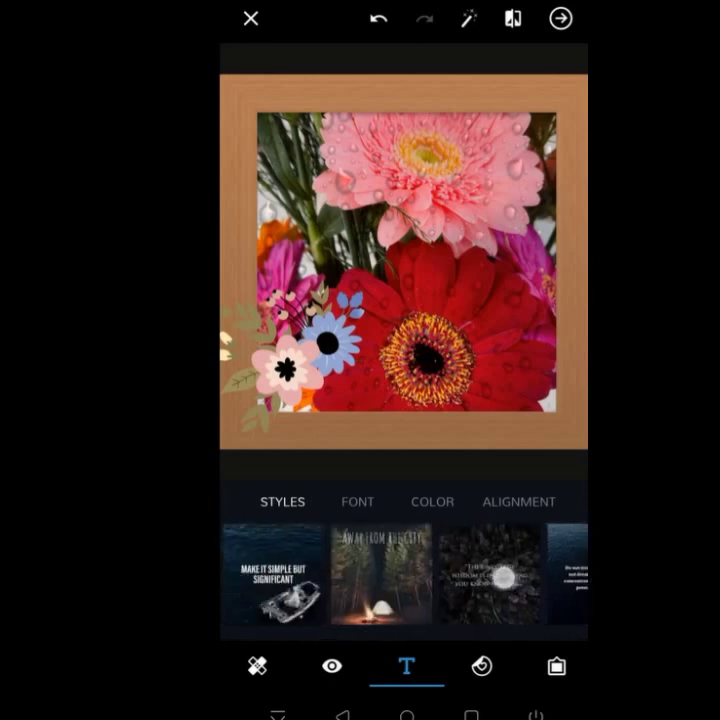
{"action": "left_click", "coordinate": [489, 573]}
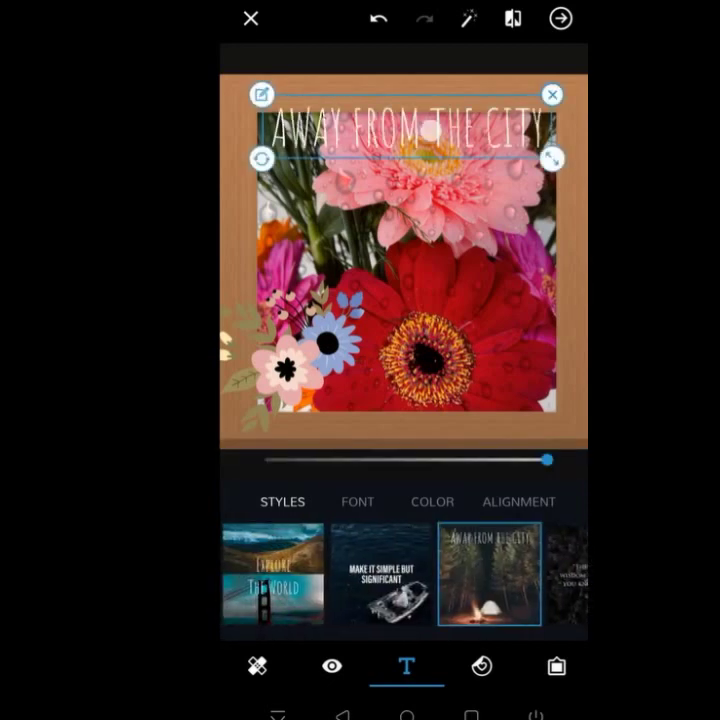
{"action": "left_click_drag", "start_coordinate": [430, 129], "coordinate": [432, 159]}
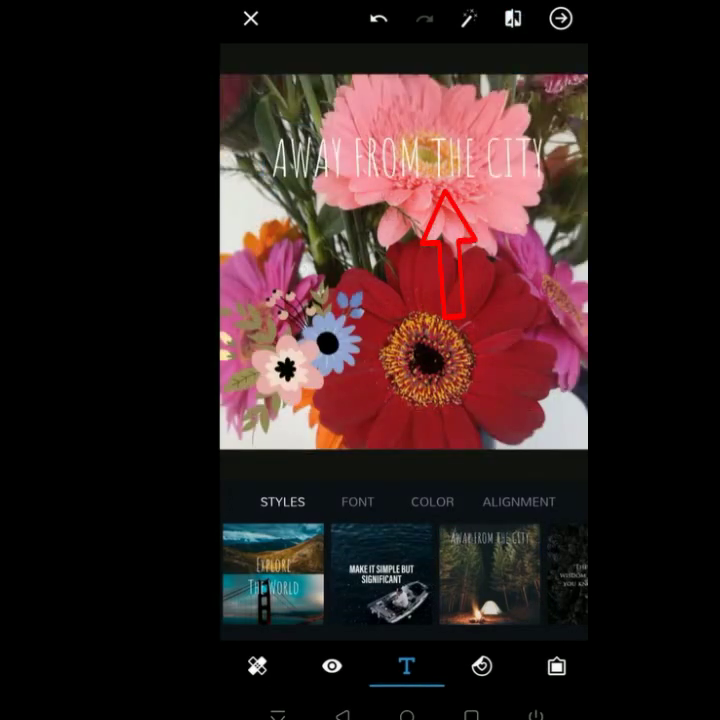
Finish editing and bring up the export screen with size and 85% JPEG quality
{"action": "left_click", "coordinate": [561, 18]}
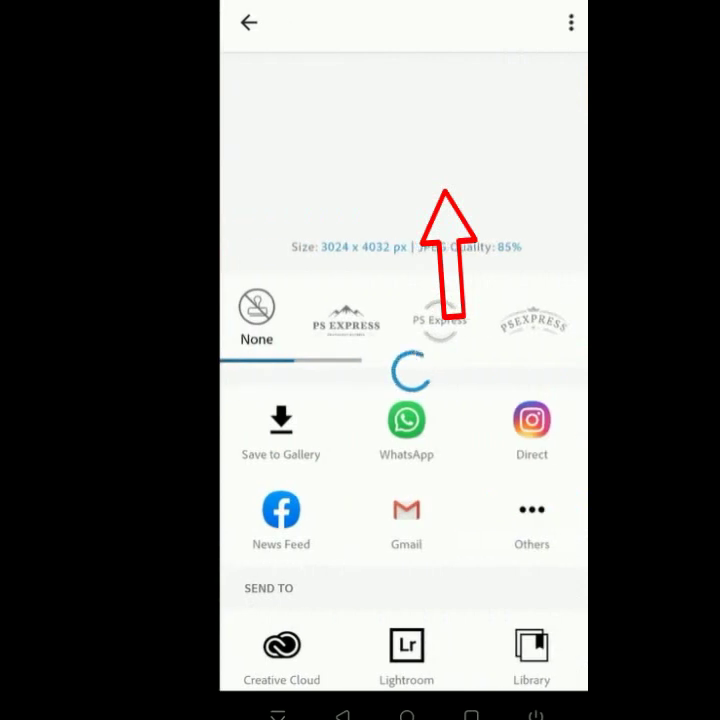